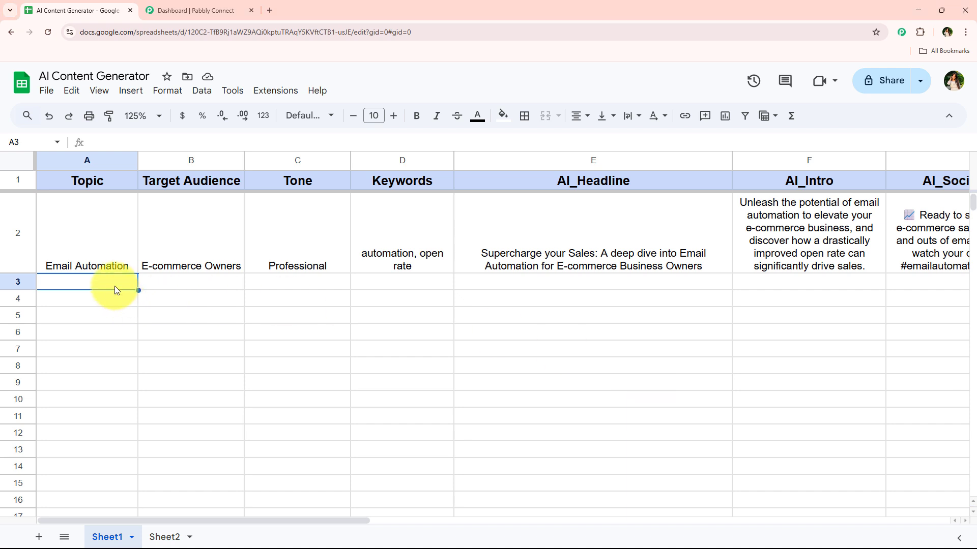
Restore the row 3 entries: AI in Education, Teachers & Schools, Informative, and AI, learning tools, and view the AI output columns.
{"action": "key", "text": "ctrl+y"}
{"action": "key", "text": "ctrl+y"}
{"action": "key", "text": "ctrl+y"}
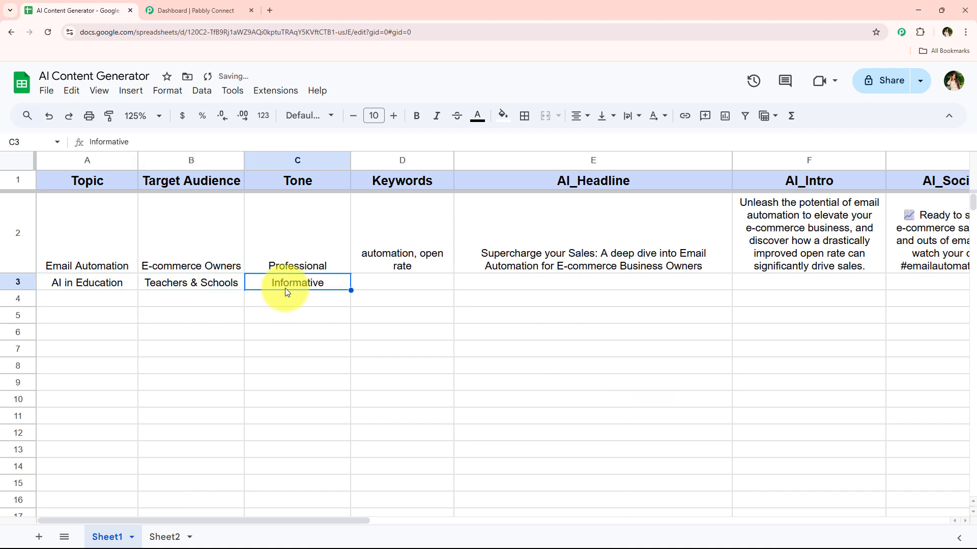
{"action": "key", "text": "ctrl+y"}
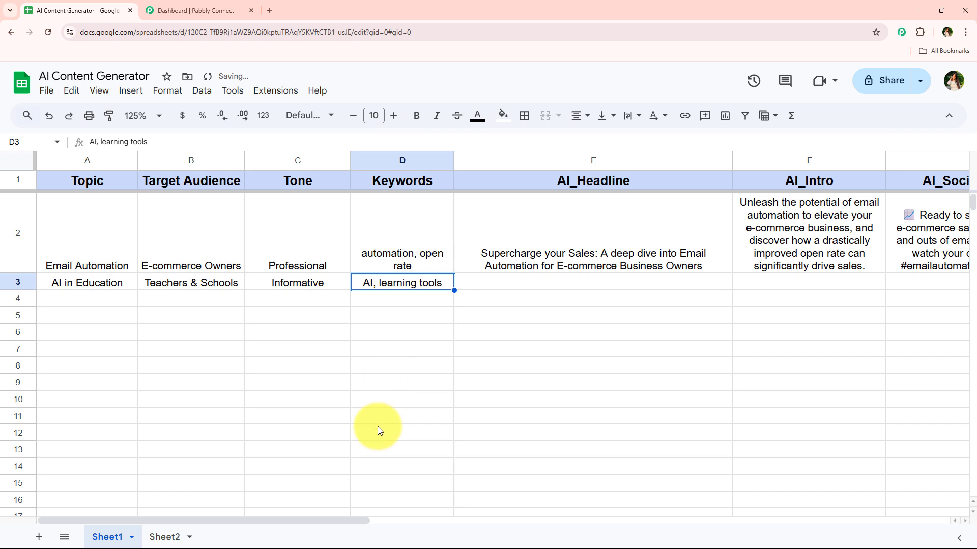
{"action": "left_click_drag", "start_coordinate": [352, 519], "coordinate": [447, 523]}
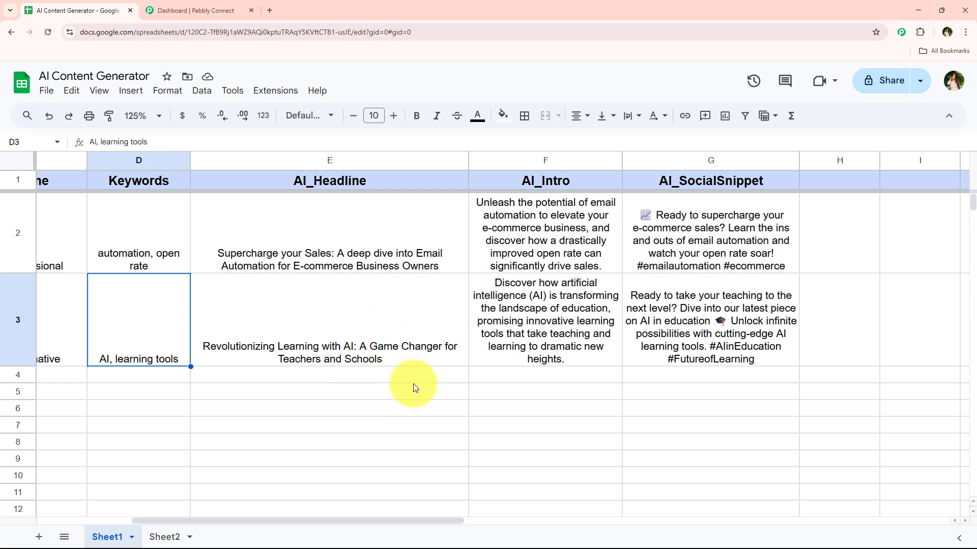
{"action": "mouse_move", "coordinate": [438, 522]}
{"action": "left_mouse_down"}
{"action": "mouse_move", "coordinate": [375, 523]}
{"action": "mouse_move", "coordinate": [446, 522]}
{"action": "left_mouse_up"}
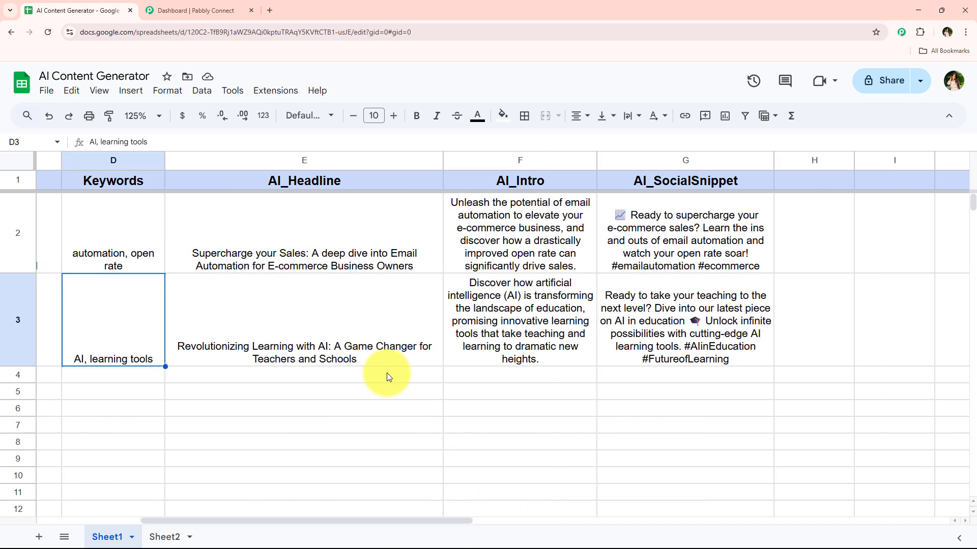
Open the Pabbly Connect website, pabbly.com/connect, in a new browser tab and sign in.
{"action": "left_click", "coordinate": [268, 10]}
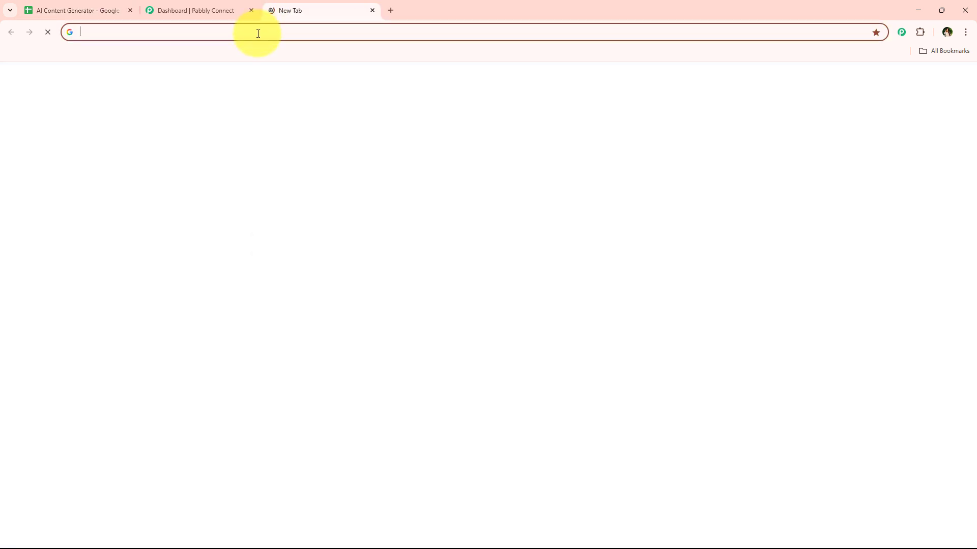
{"action": "type", "text": "pa"}
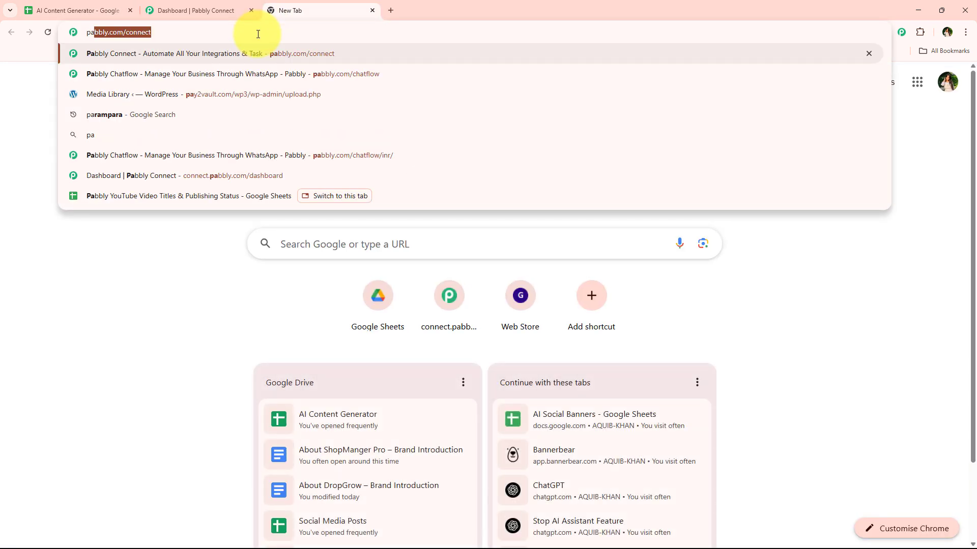
{"action": "key", "text": "Return"}
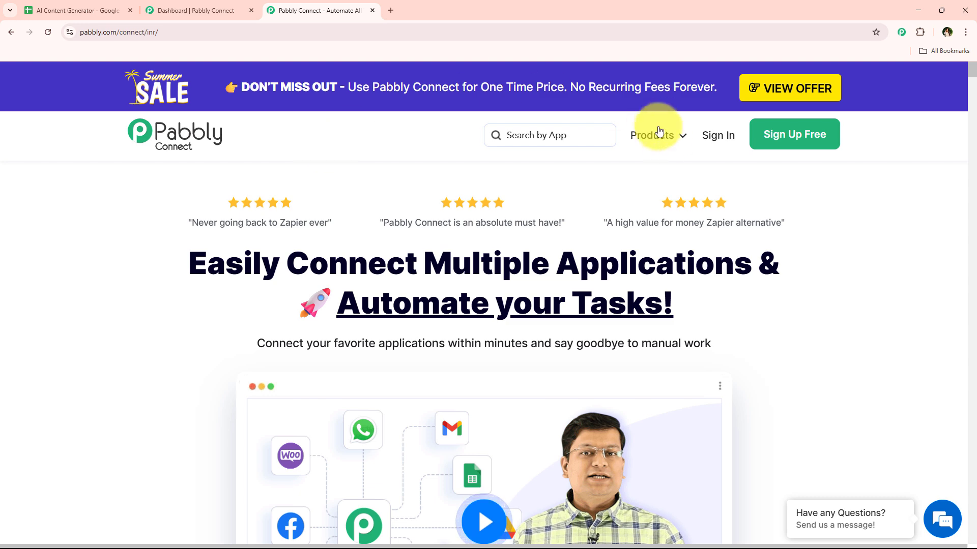
{"action": "left_click", "coordinate": [720, 136]}
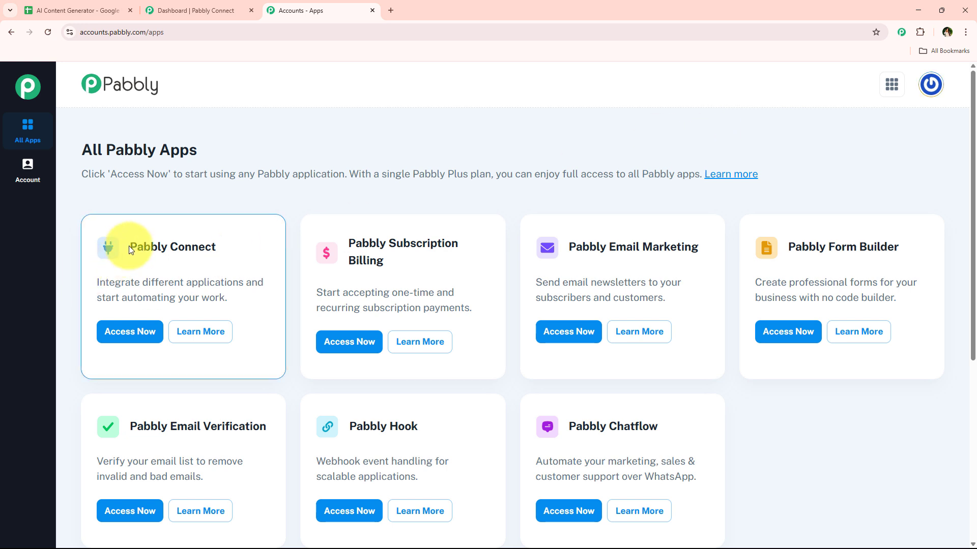
Access Pabbly Connect from the list of all Pabbly apps.
{"action": "left_click_drag", "start_coordinate": [129, 246], "coordinate": [248, 246]}
{"action": "left_click_drag", "start_coordinate": [141, 282], "coordinate": [246, 283]}
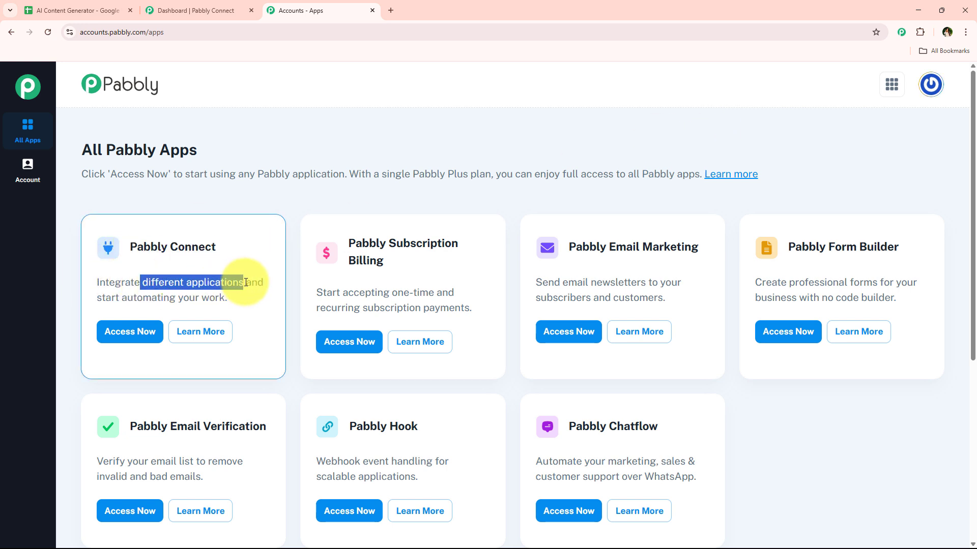
{"action": "left_click", "coordinate": [141, 332]}
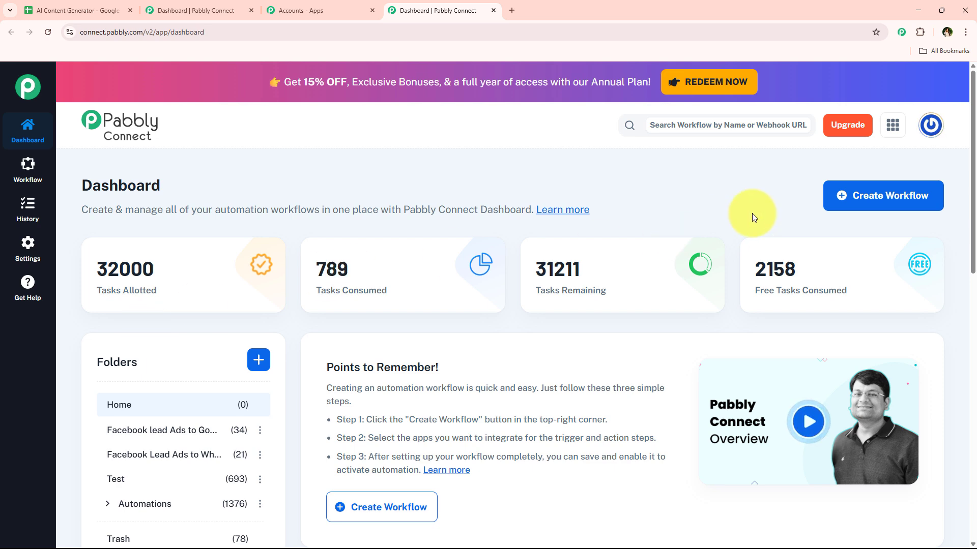
{"action": "left_click", "coordinate": [844, 198]}
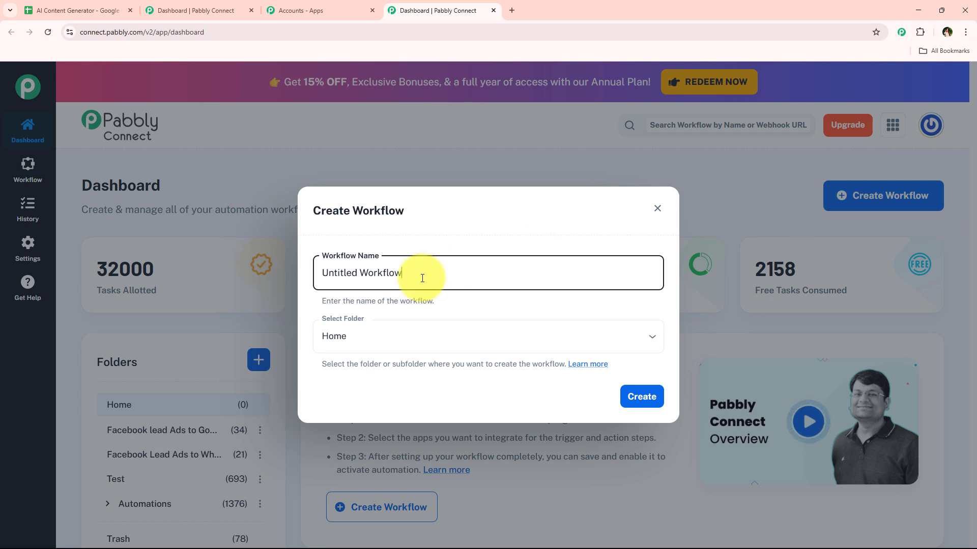
{"action": "left_click", "coordinate": [366, 331]}
{"action": "left_click", "coordinate": [398, 405]}
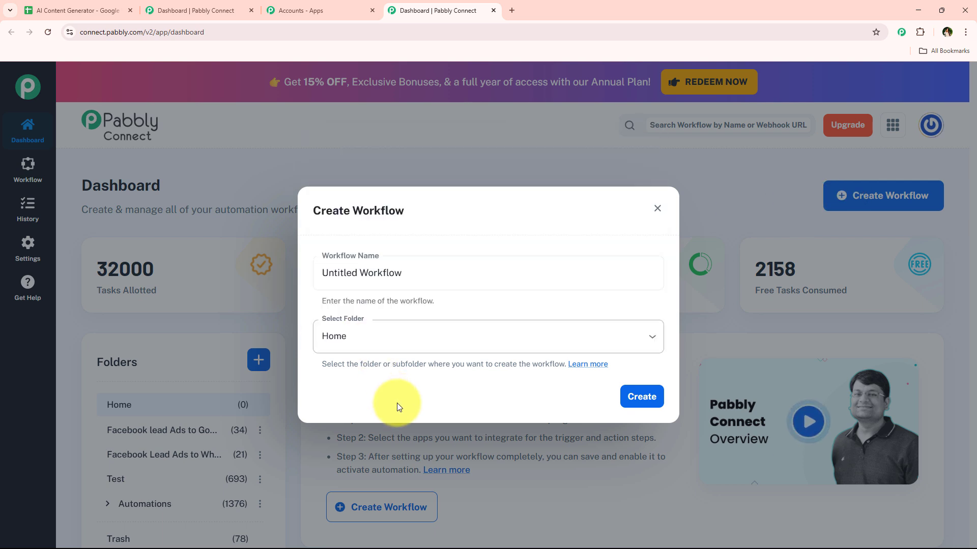
{"action": "left_click", "coordinate": [410, 351]}
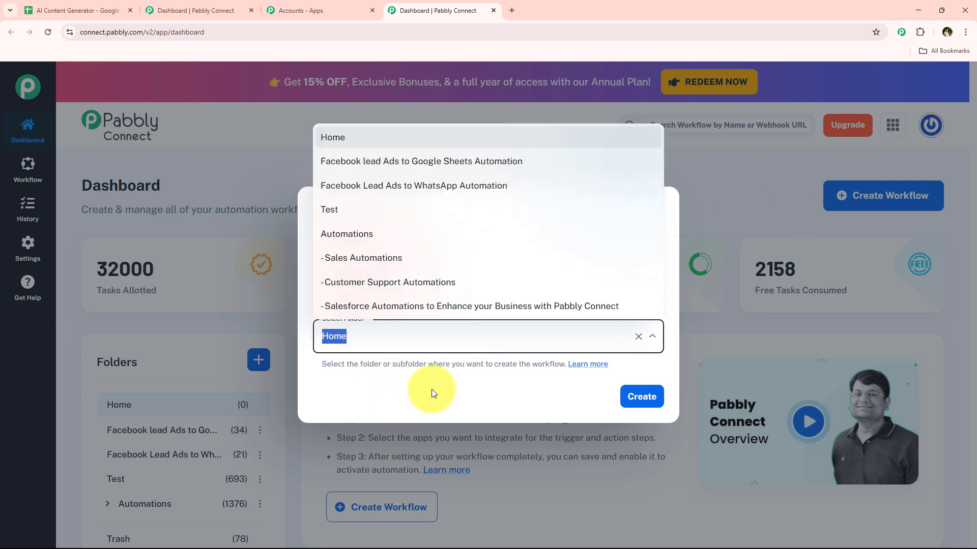
{"action": "left_click", "coordinate": [538, 401]}
{"action": "left_click", "coordinate": [657, 212]}
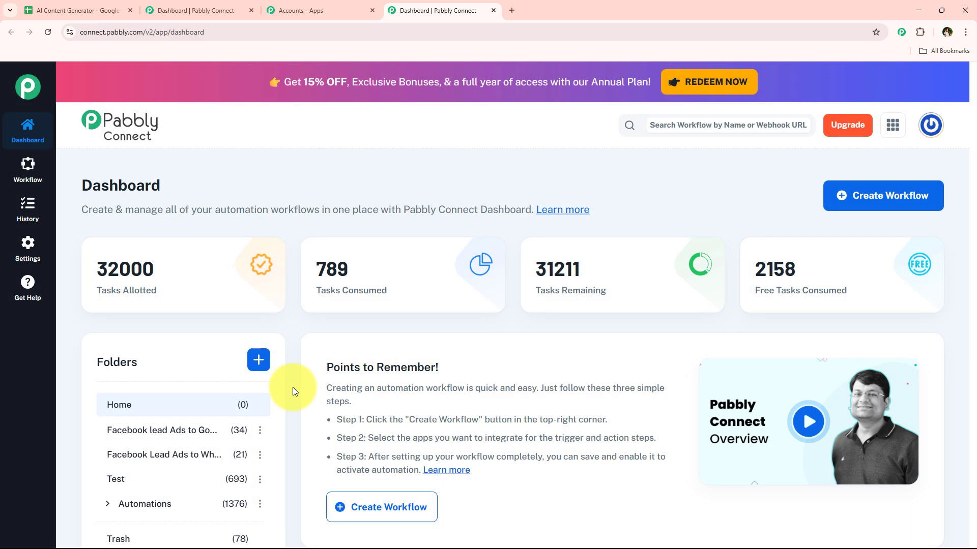
{"action": "scroll", "coordinate": [197, 295], "scroll_direction": "down", "scroll_amount": 3}
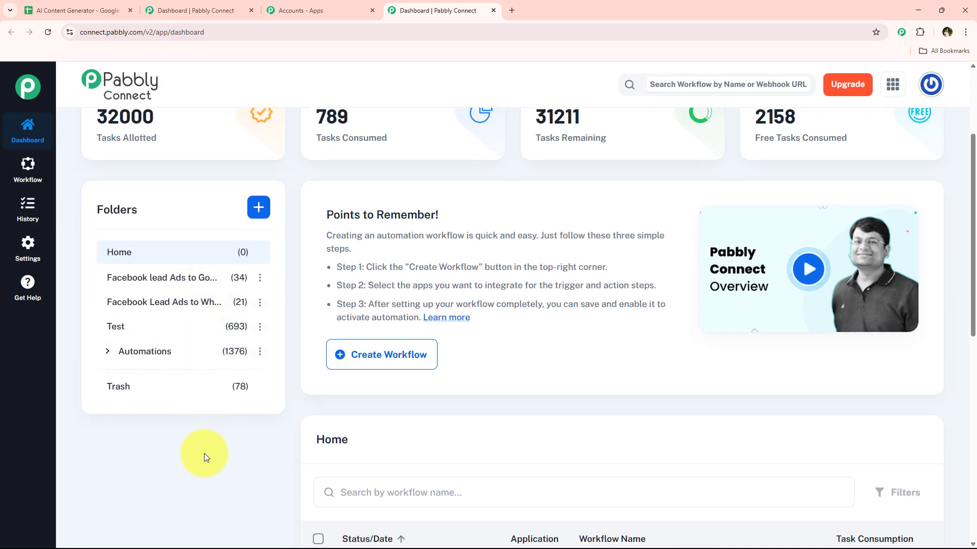
{"action": "left_click", "coordinate": [258, 206]}
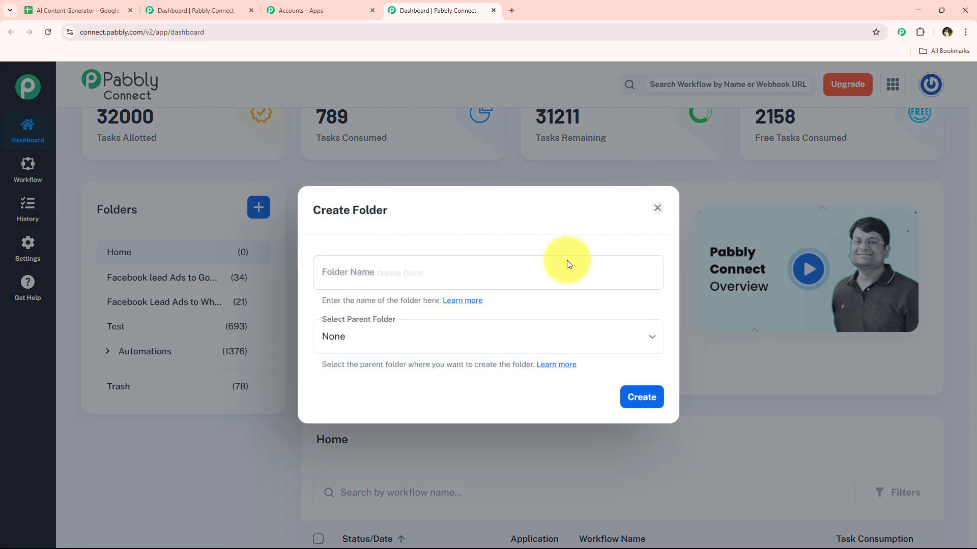
{"action": "key", "text": "Escape"}
{"action": "scroll", "coordinate": [564, 259], "scroll_direction": "up", "scroll_amount": 3}
Create a workflow named "Use AI for Automated Content Generation in Google Sheets" in the Automations folder.
{"action": "left_click", "coordinate": [850, 204]}
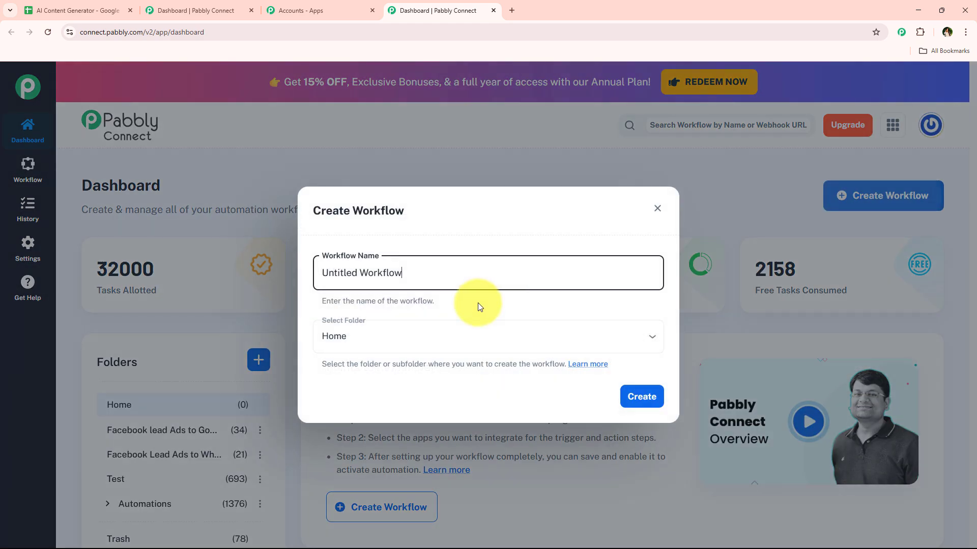
{"action": "left_click", "coordinate": [410, 335]}
{"action": "left_click", "coordinate": [365, 244]}
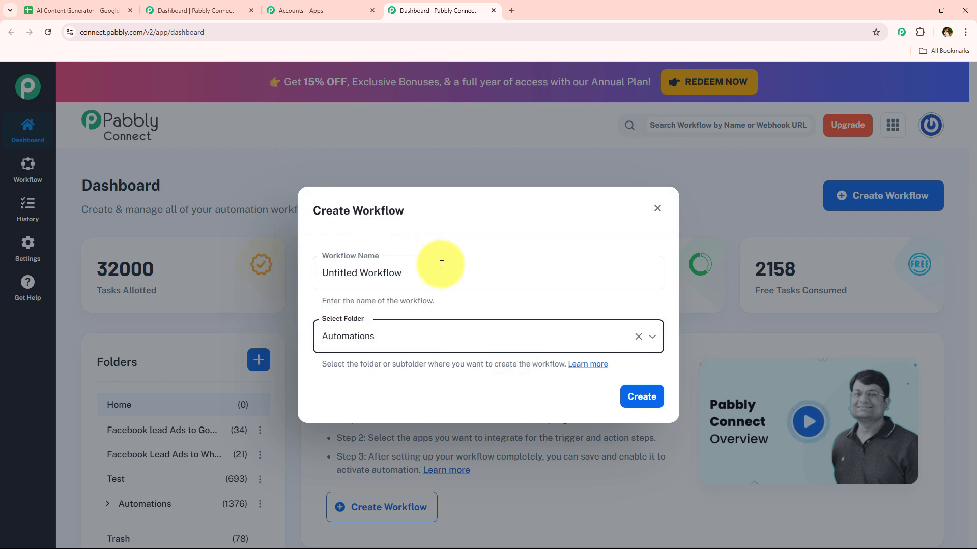
{"action": "double_click", "coordinate": [441, 272]}
{"action": "key", "text": "ctrl+a"}
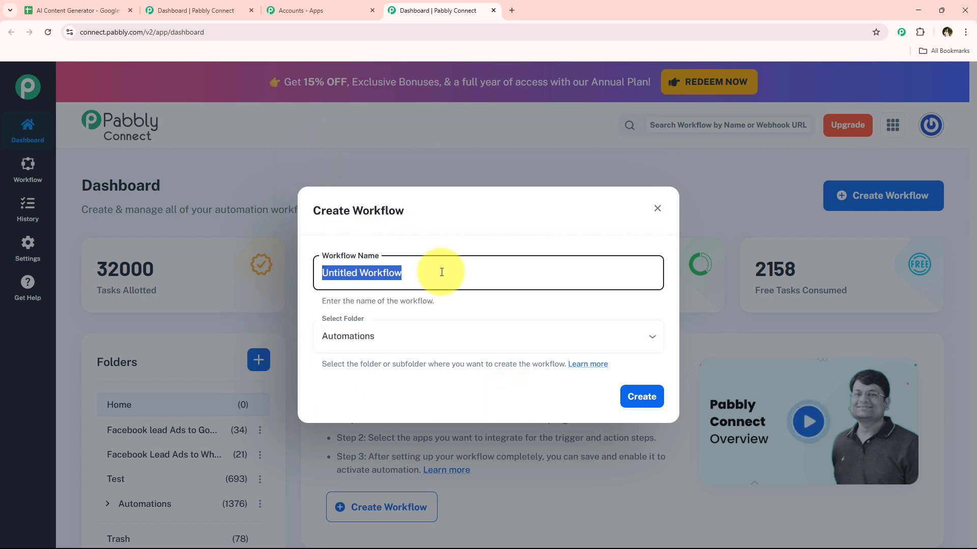
{"action": "type", "text": "Use AI for Automated Content Generation in Google Sheets"}
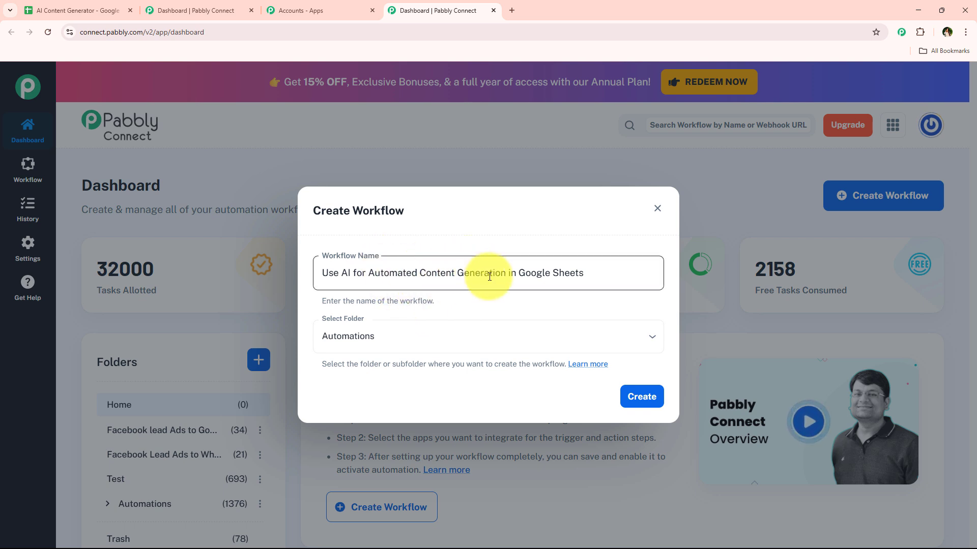
{"action": "left_click", "coordinate": [643, 407]}
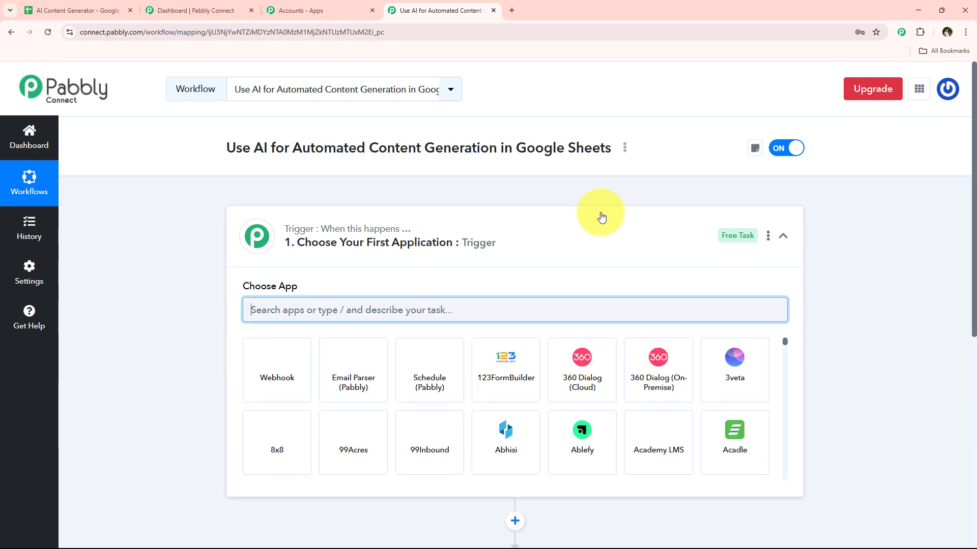
Set the workflow's trigger application to Google Sheets with the event New or Updated Spreadsheet Row.
{"action": "left_click", "coordinate": [589, 257]}
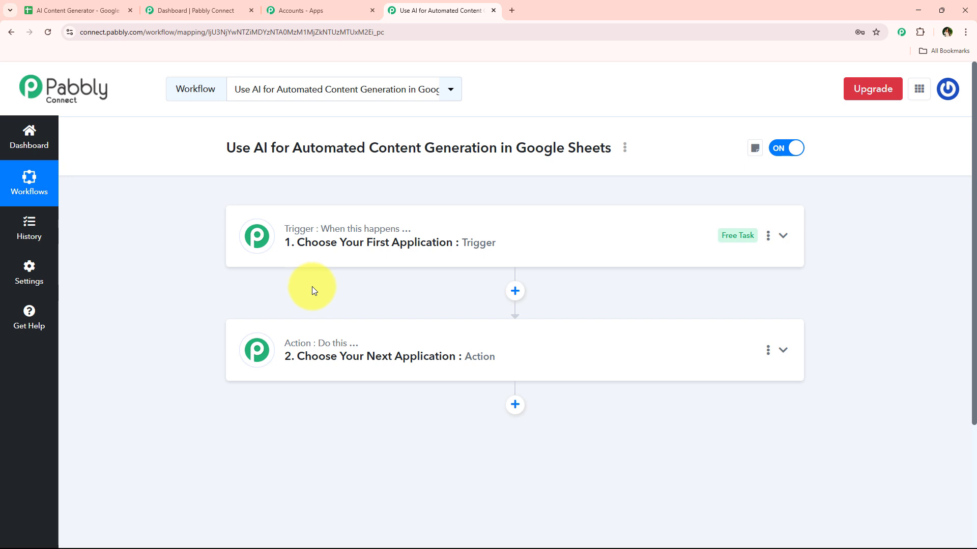
{"action": "left_click", "coordinate": [505, 220]}
{"action": "left_click", "coordinate": [408, 303]}
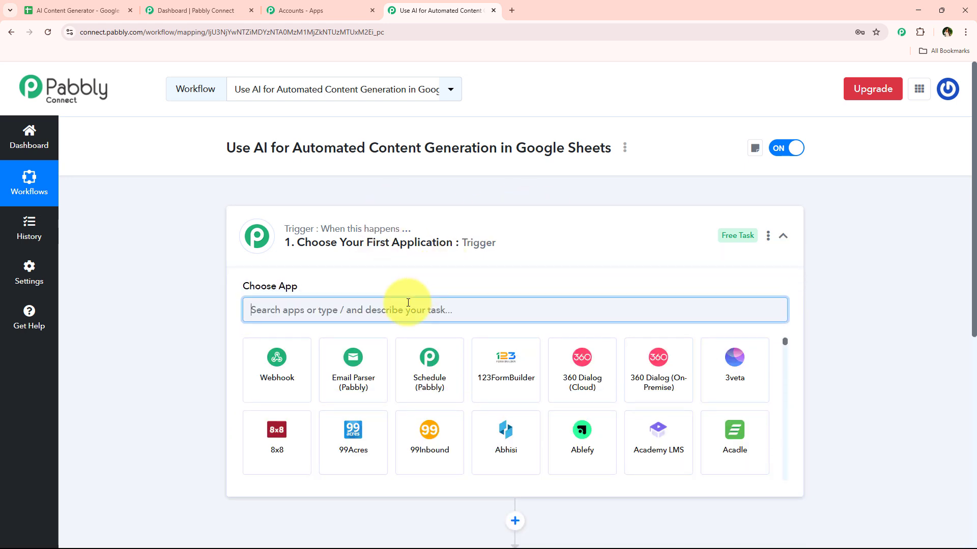
{"action": "type", "text": "sheets"}
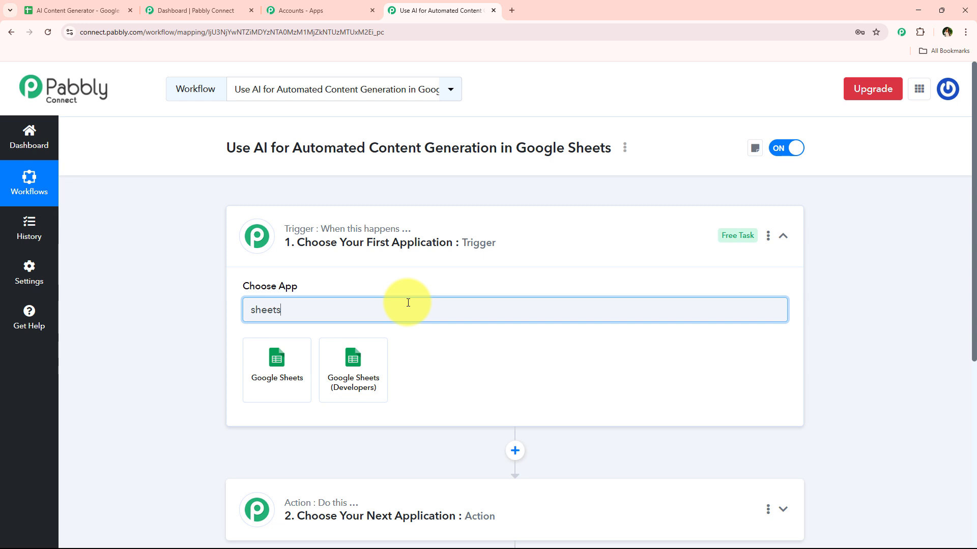
{"action": "left_click", "coordinate": [277, 351]}
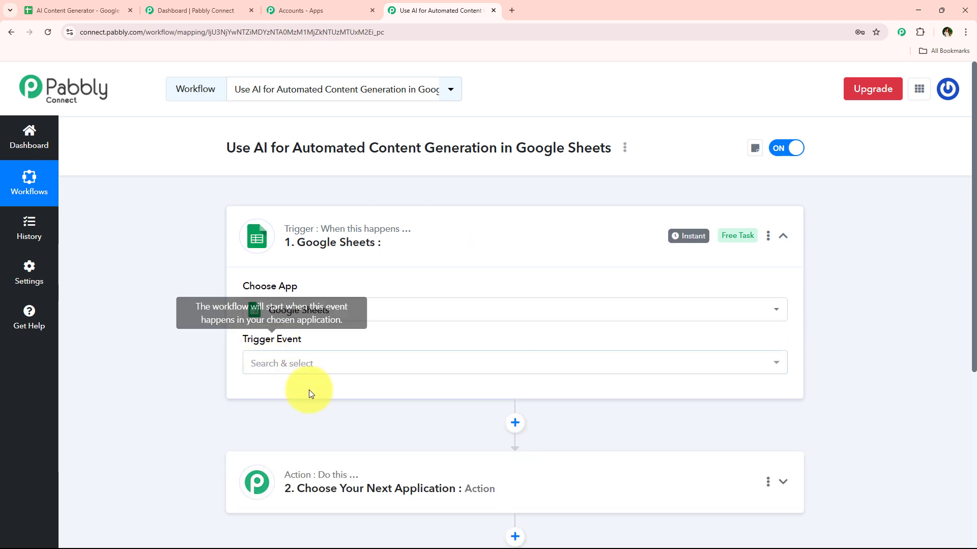
{"action": "left_click", "coordinate": [316, 363]}
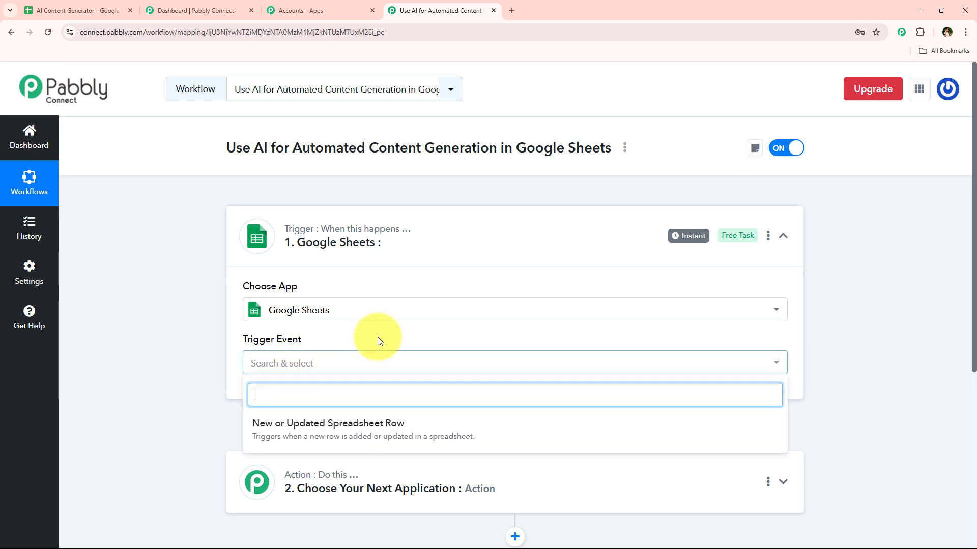
{"action": "left_click", "coordinate": [389, 430]}
Review the webhook setup instructions of the Google Sheets trigger and copy its webhook URL.
{"action": "scroll", "coordinate": [391, 412], "scroll_direction": "down", "scroll_amount": 3}
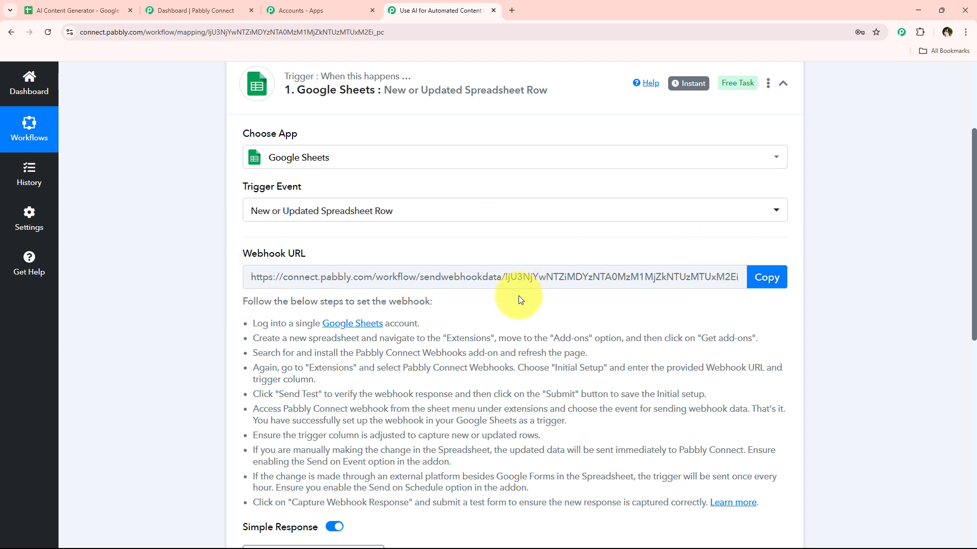
{"action": "scroll", "coordinate": [518, 295], "scroll_direction": "up", "scroll_amount": 3}
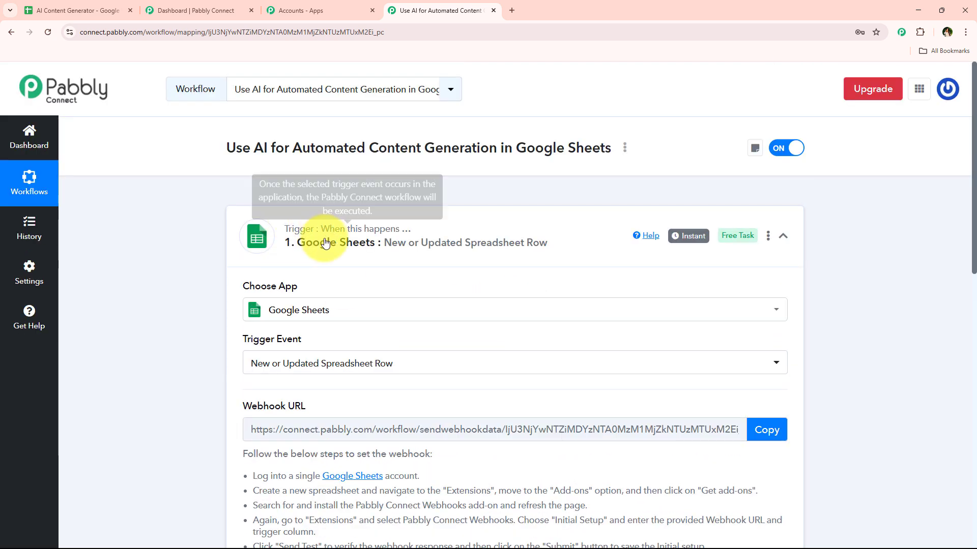
{"action": "scroll", "coordinate": [323, 247], "scroll_direction": "down", "scroll_amount": 3}
{"action": "scroll", "coordinate": [325, 248], "scroll_direction": "down", "scroll_amount": 1}
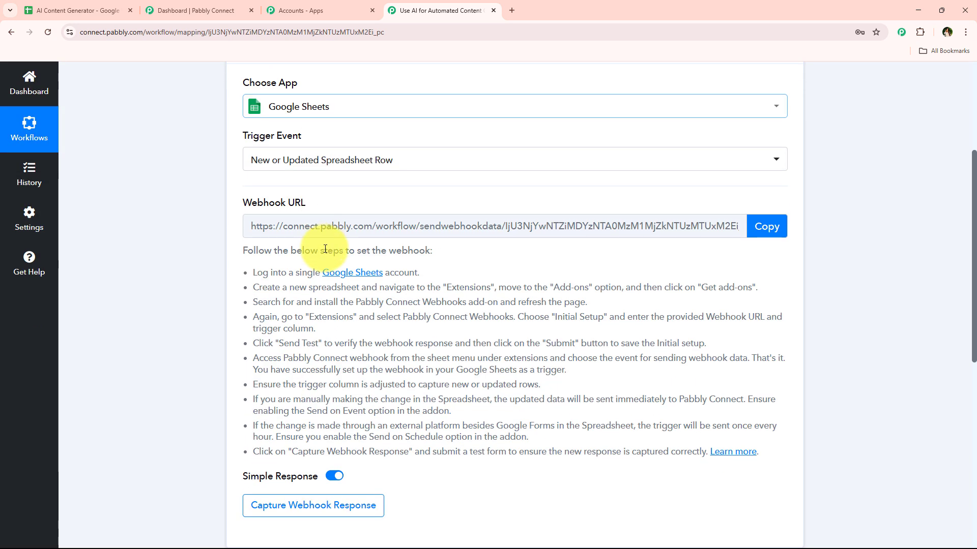
{"action": "left_click", "coordinate": [760, 227]}
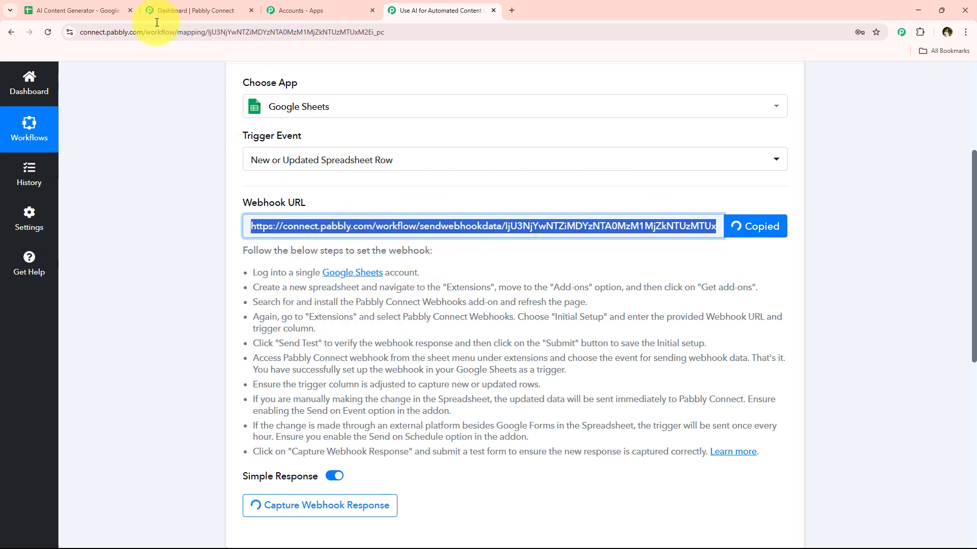
In the AI Content Generator spreadsheet, search the Google Workspace Marketplace for the Pabbly Connect Webhooks add-on.
{"action": "left_click", "coordinate": [116, 10]}
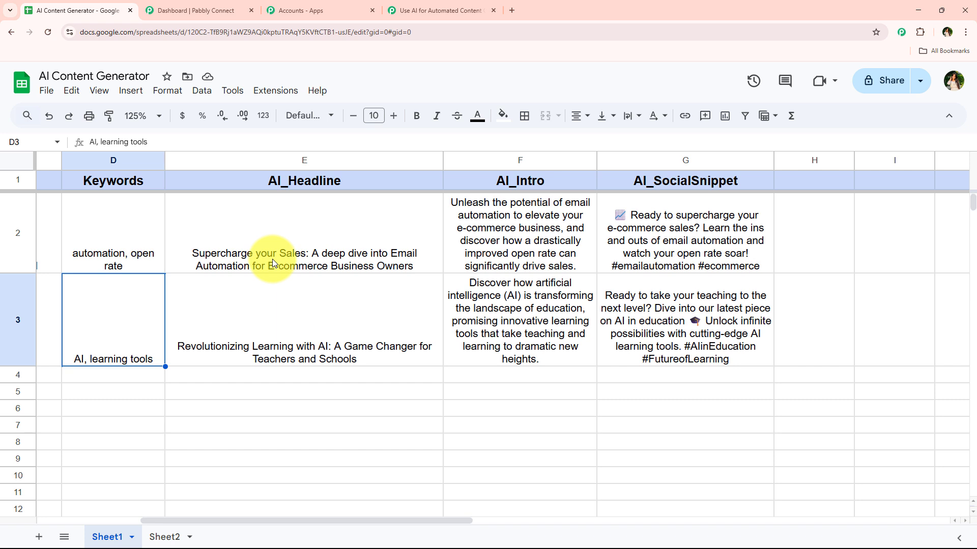
{"action": "left_click", "coordinate": [285, 94]}
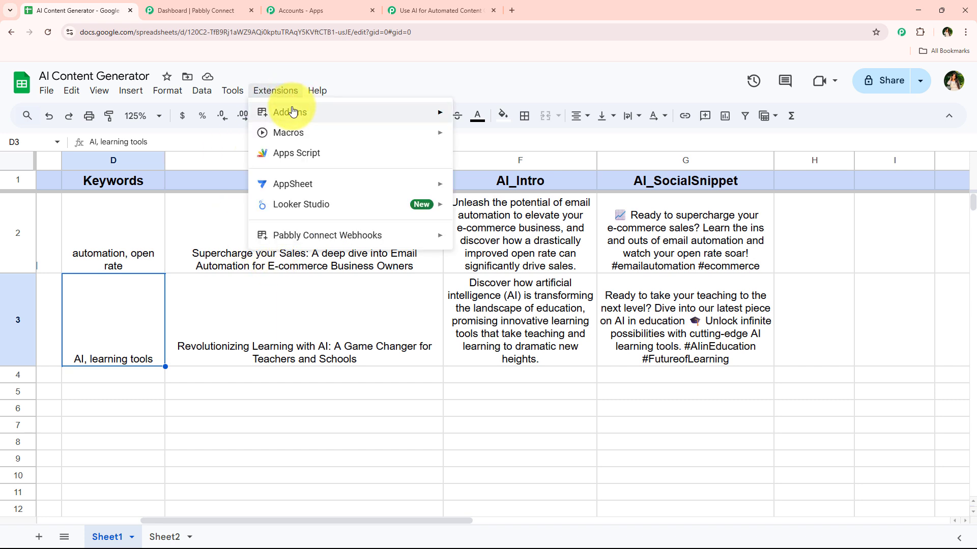
{"action": "mouse_move", "coordinate": [314, 112]}
{"action": "left_click", "coordinate": [491, 117]}
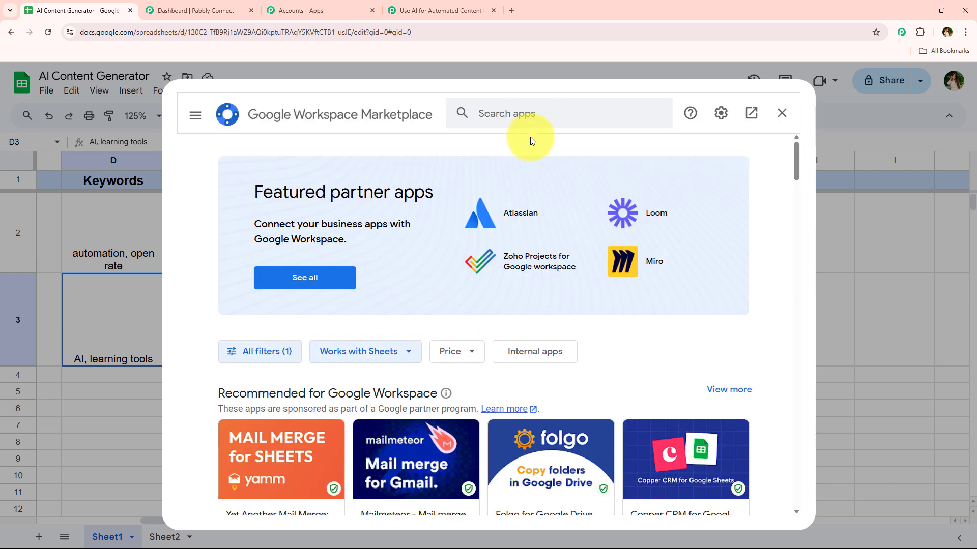
{"action": "left_click", "coordinate": [534, 112]}
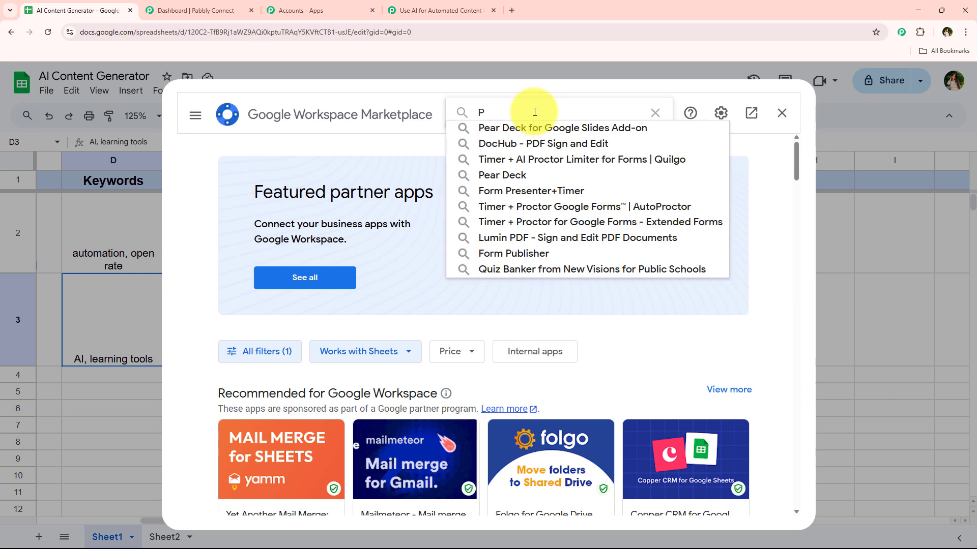
{"action": "type", "text": "ab"}
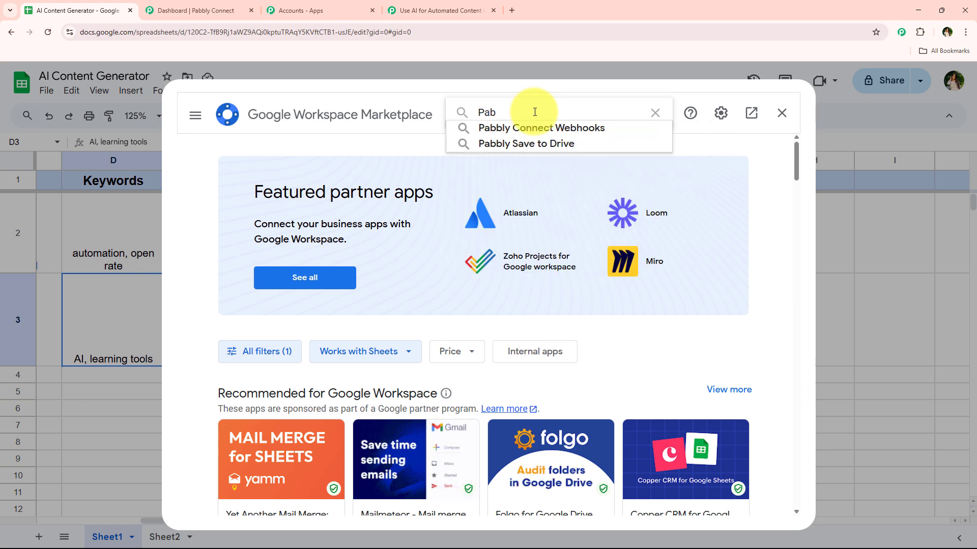
{"action": "key", "text": "Down"}
{"action": "key", "text": "Return"}
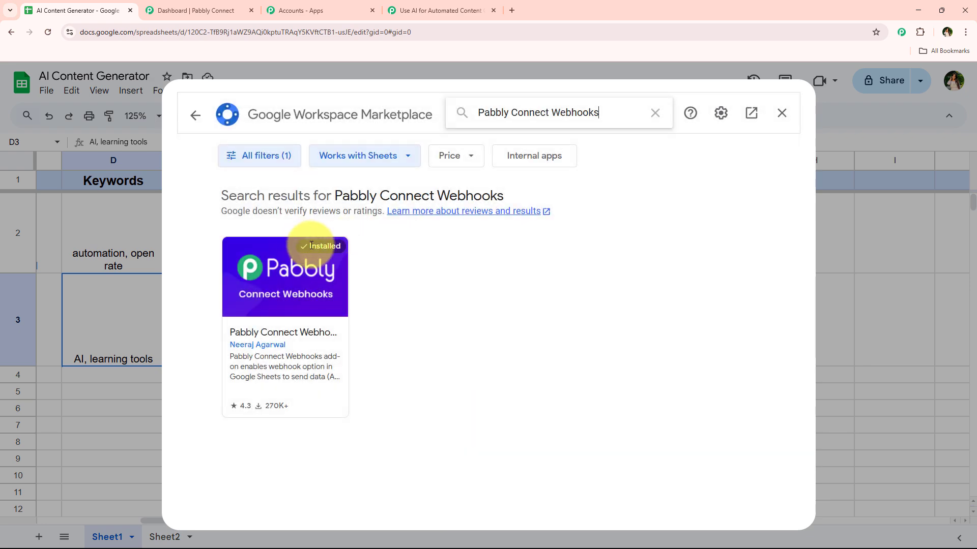
Check the installation status on the Pabbly Connect Webhooks add-on's listing and close the marketplace.
{"action": "left_click_drag", "start_coordinate": [311, 246], "coordinate": [350, 250]}
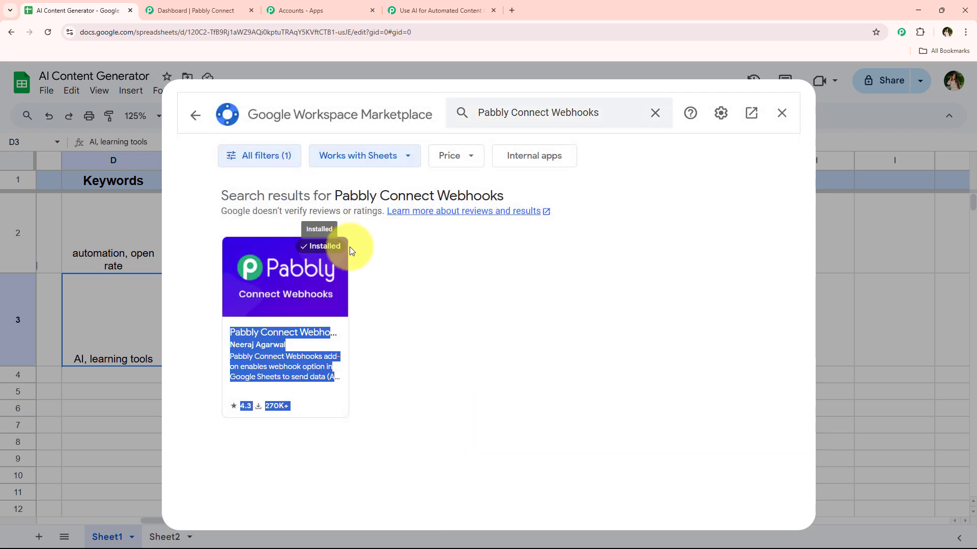
{"action": "left_click", "coordinate": [306, 286]}
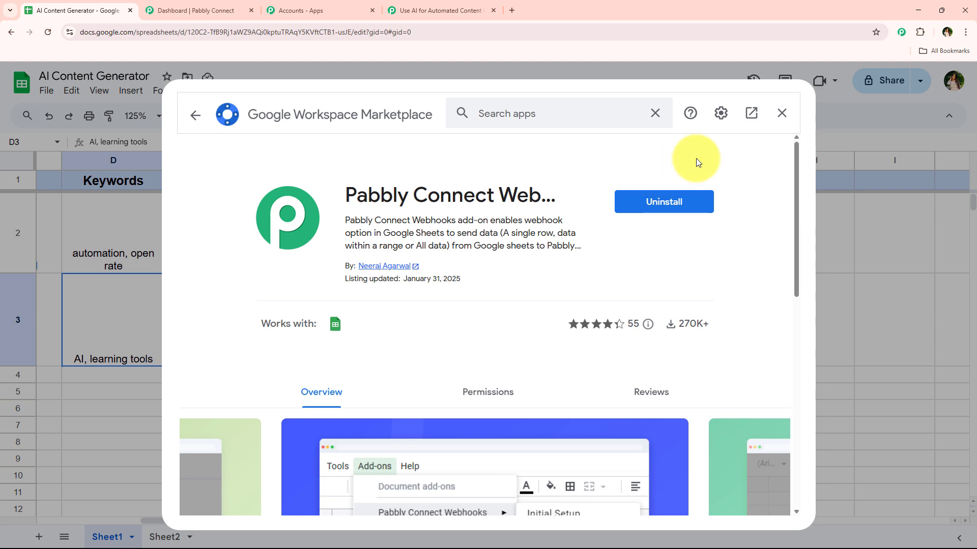
{"action": "left_click", "coordinate": [782, 113]}
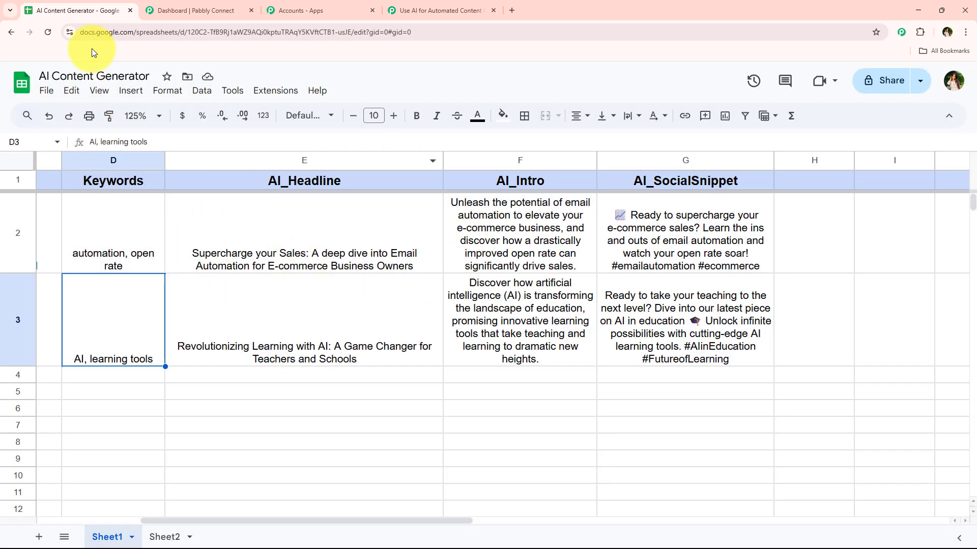
Reload the AI Content Generator spreadsheet and set its zoom to 125%.
{"action": "left_click", "coordinate": [48, 32]}
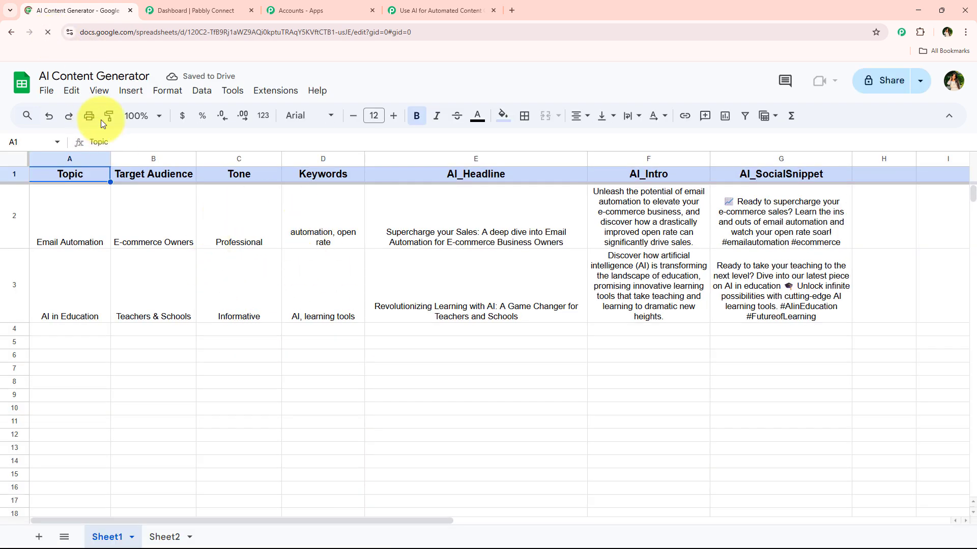
{"action": "left_click", "coordinate": [142, 116]}
{"action": "left_click", "coordinate": [140, 221]}
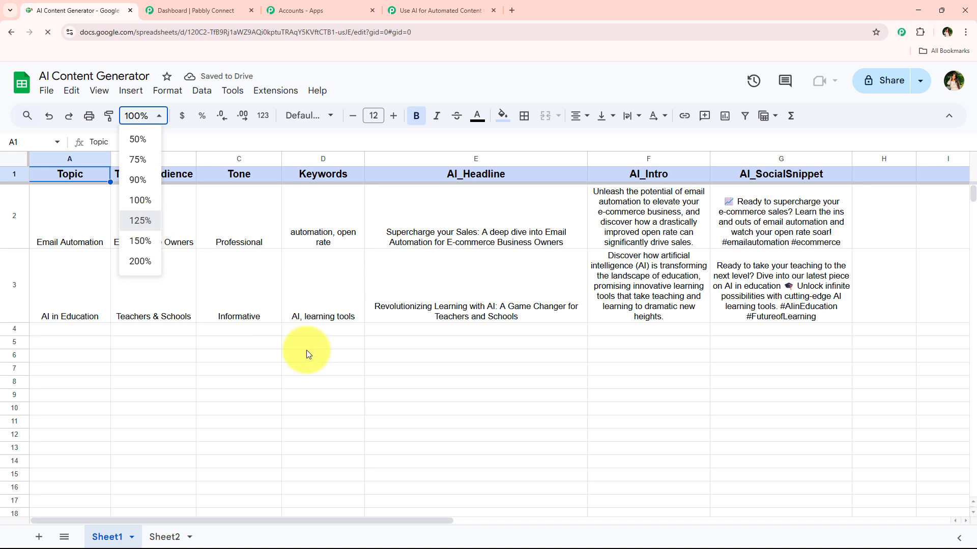
{"action": "left_click", "coordinate": [306, 350]}
Open the Pabbly Connect Webhooks initial setup for Sheet1 and paste the copied webhook URL into it.
{"action": "left_click", "coordinate": [275, 91]}
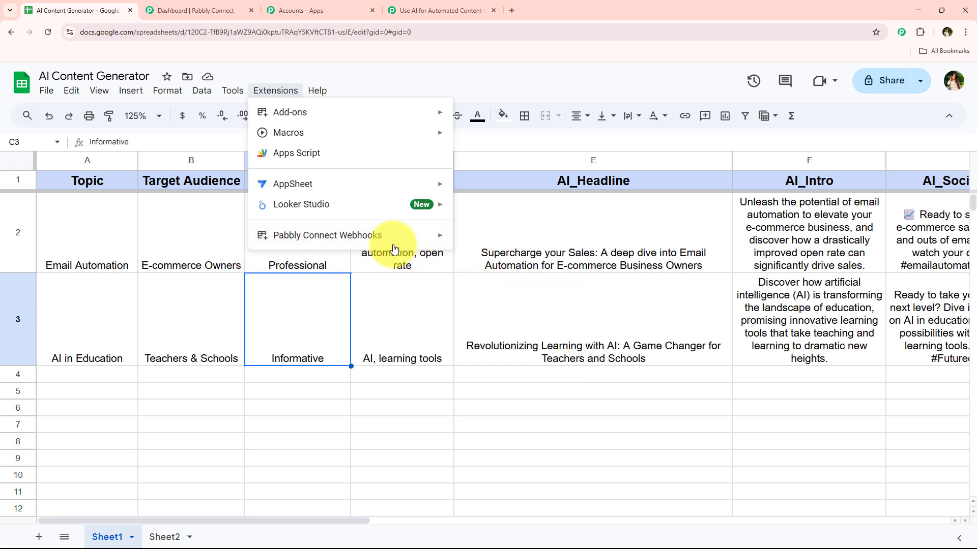
{"action": "mouse_move", "coordinate": [396, 239]}
{"action": "left_click", "coordinate": [520, 242]}
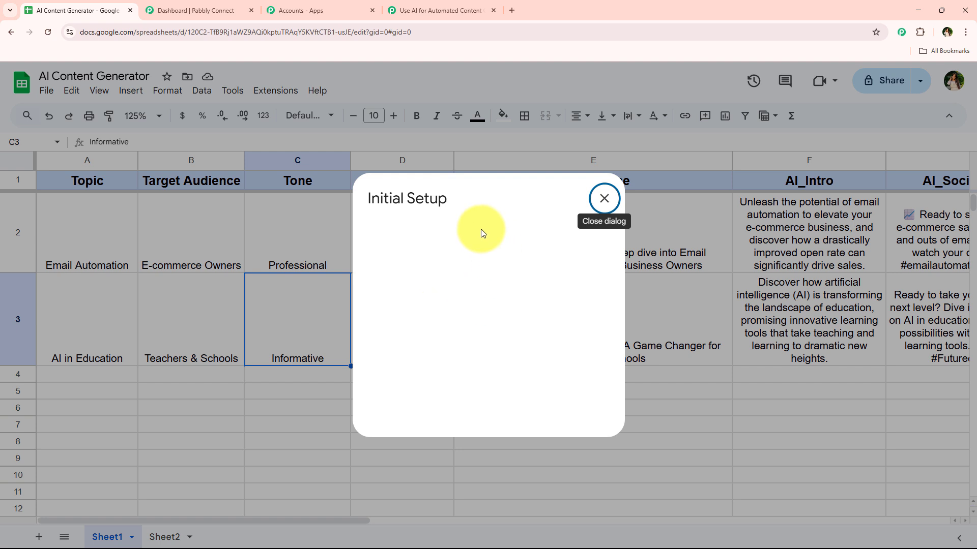
{"action": "left_click_drag", "start_coordinate": [376, 282], "coordinate": [433, 284]}
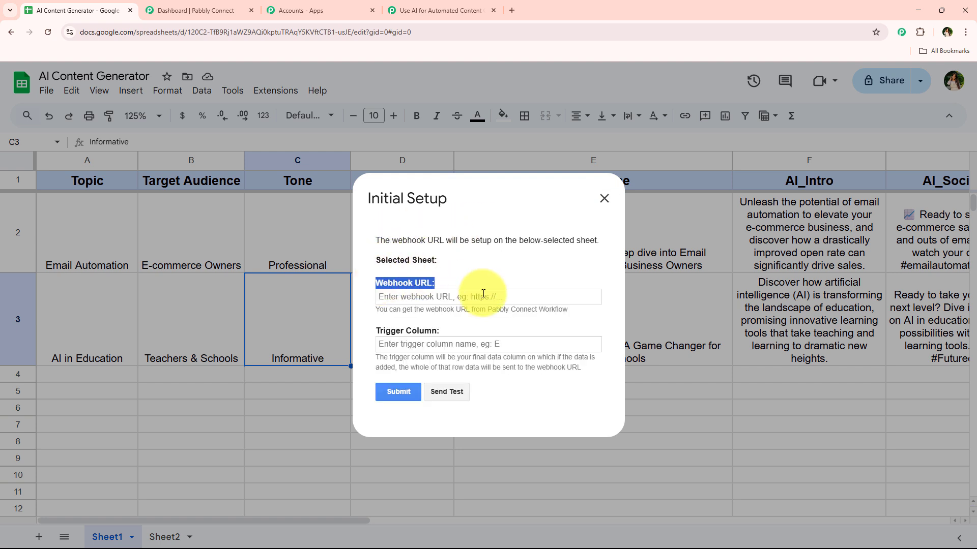
{"action": "left_click_drag", "start_coordinate": [377, 330], "coordinate": [477, 327]}
{"action": "left_click", "coordinate": [478, 327]}
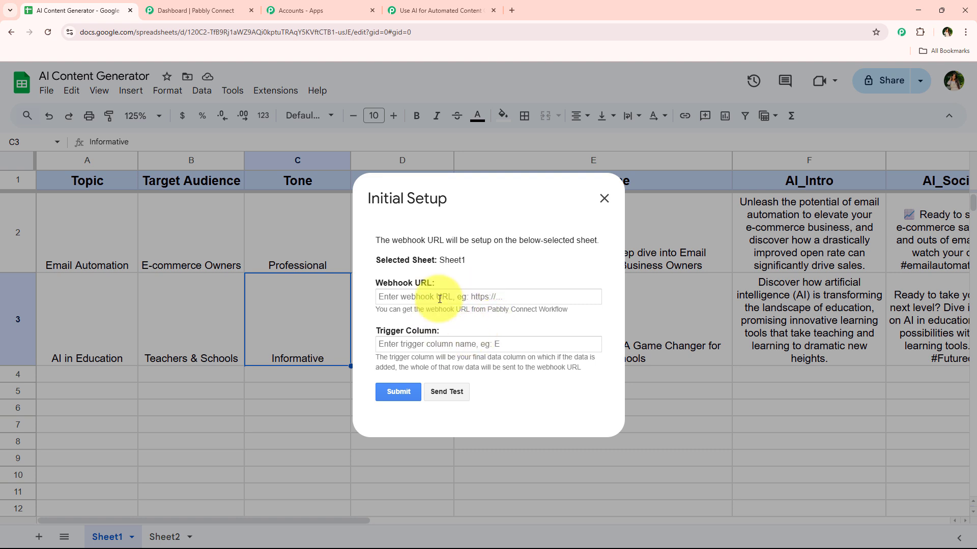
{"action": "right_click", "coordinate": [483, 297]}
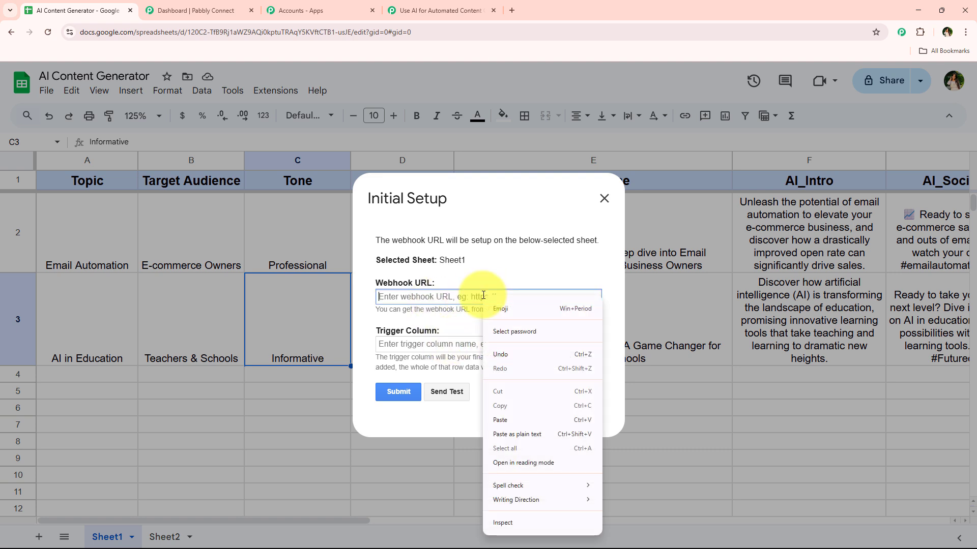
{"action": "left_click", "coordinate": [513, 420]}
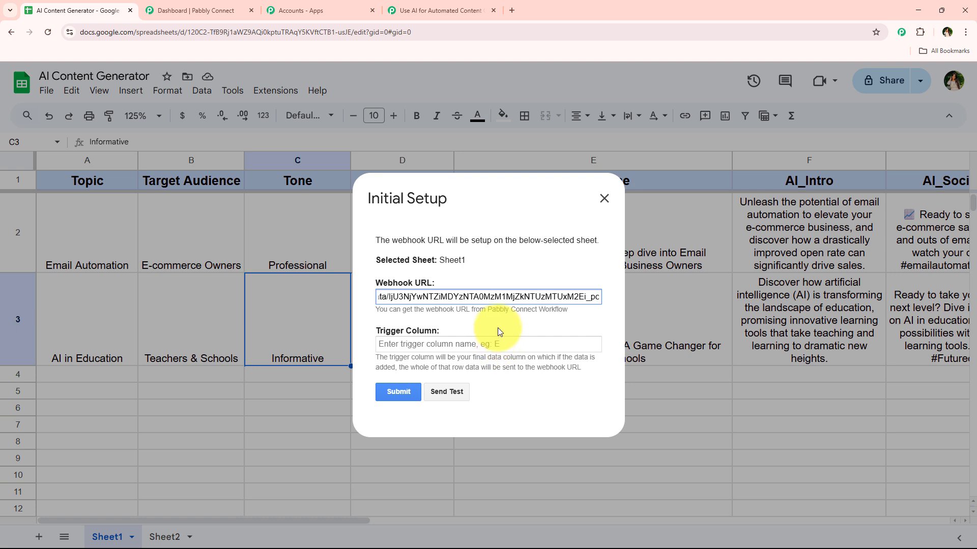
{"action": "left_click", "coordinate": [498, 327]}
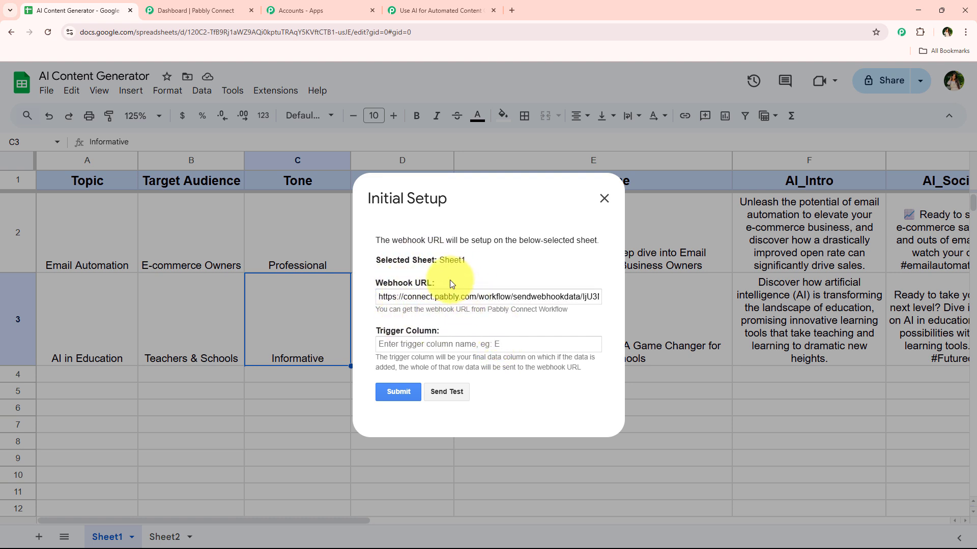
Set the webhook's trigger column to D, submit the initial setup and close it.
{"action": "left_click", "coordinate": [542, 346]}
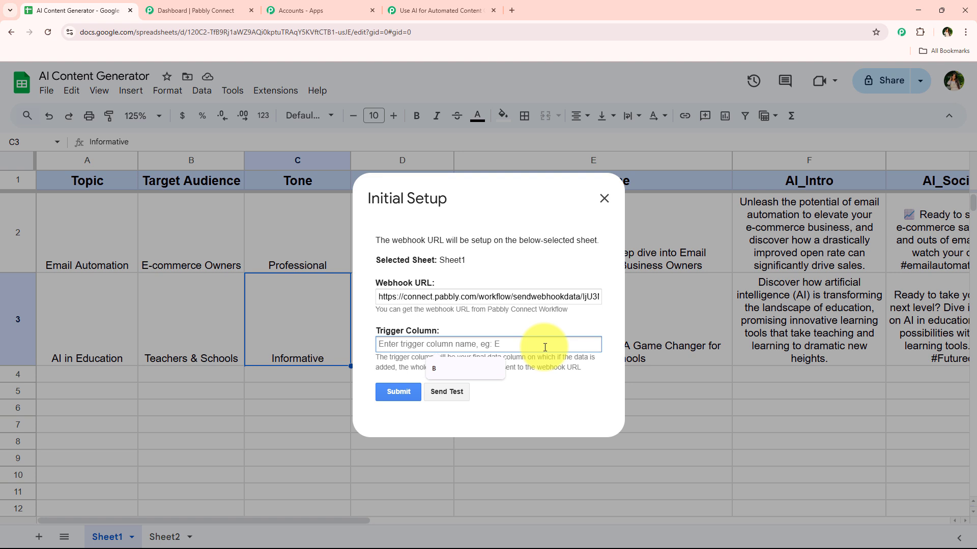
{"action": "type", "text": "d"}
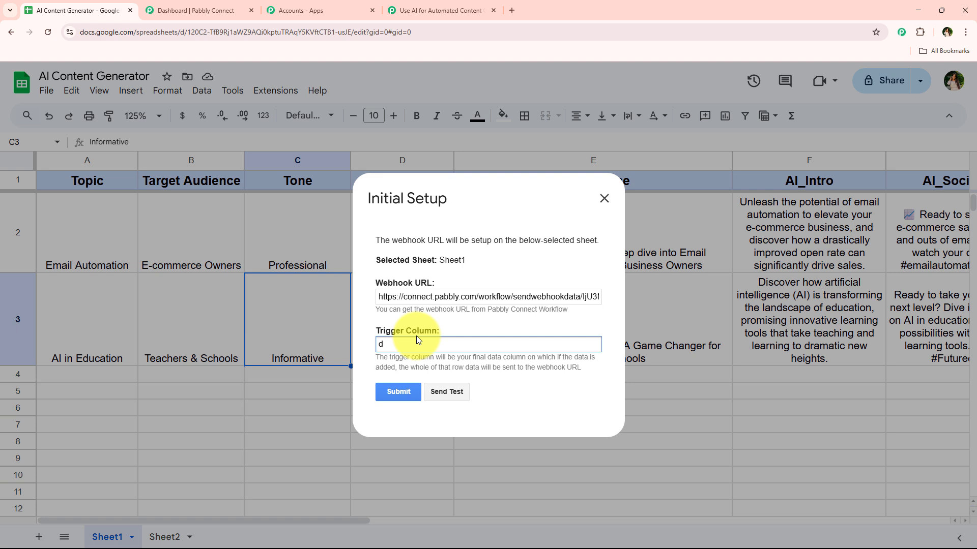
{"action": "key", "text": "BackSpace"}
{"action": "type", "text": "D"}
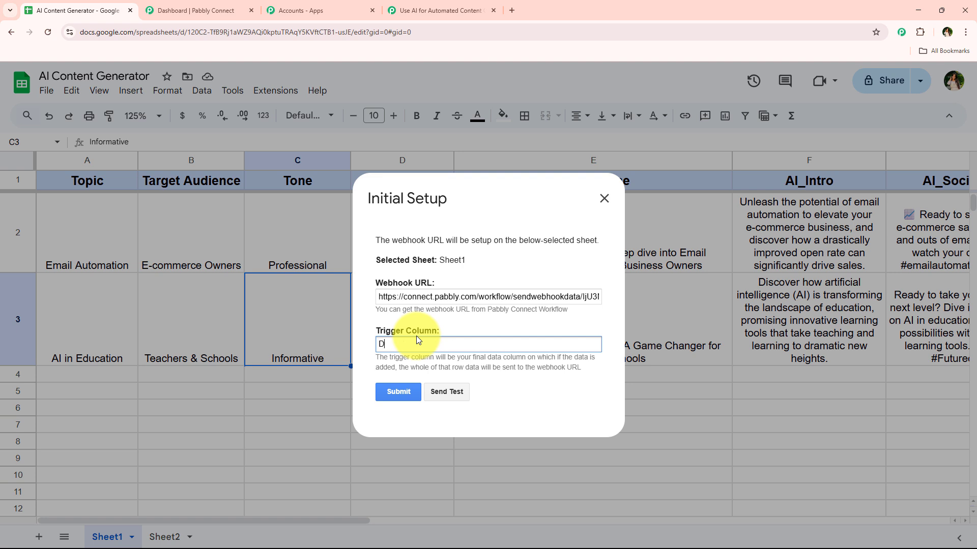
{"action": "left_click", "coordinate": [465, 318]}
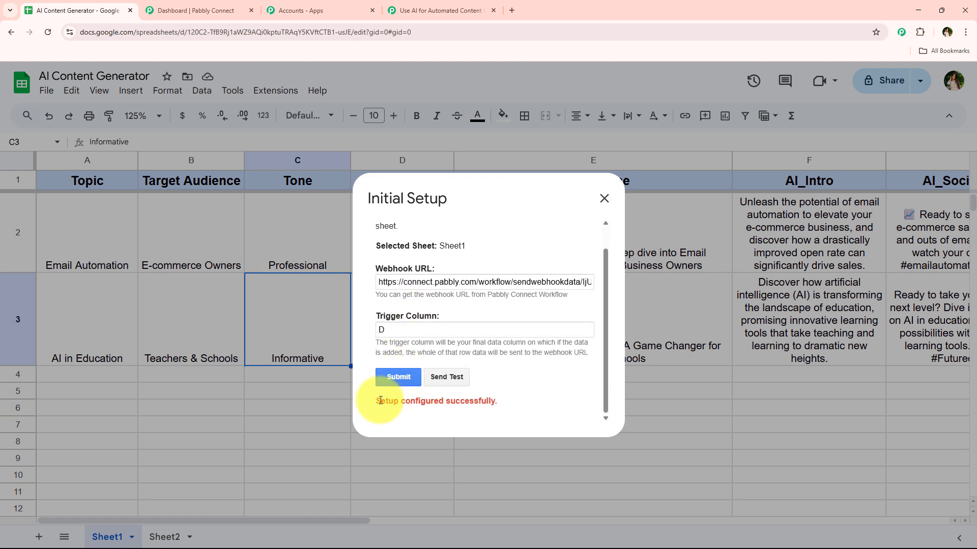
{"action": "left_click_drag", "start_coordinate": [376, 401], "coordinate": [498, 402]}
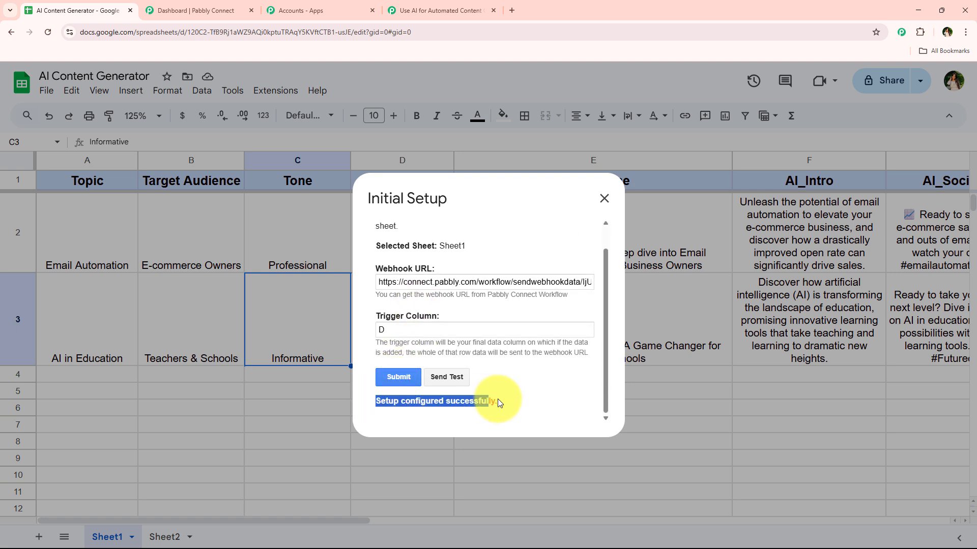
{"action": "left_click", "coordinate": [603, 199]}
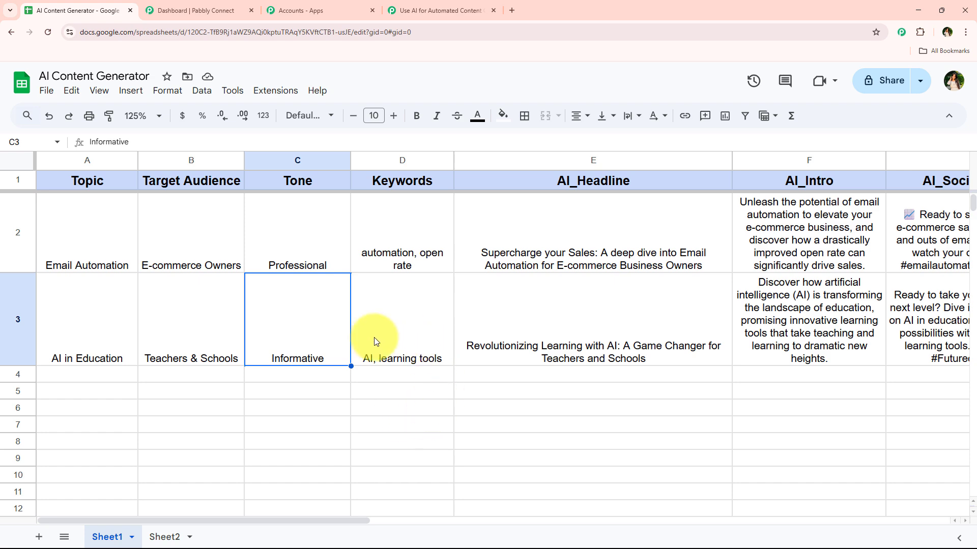
Return to the Pabbly Connect workflow and read the trigger's note about making a test submission for the webhook response.
{"action": "left_click", "coordinate": [445, 11]}
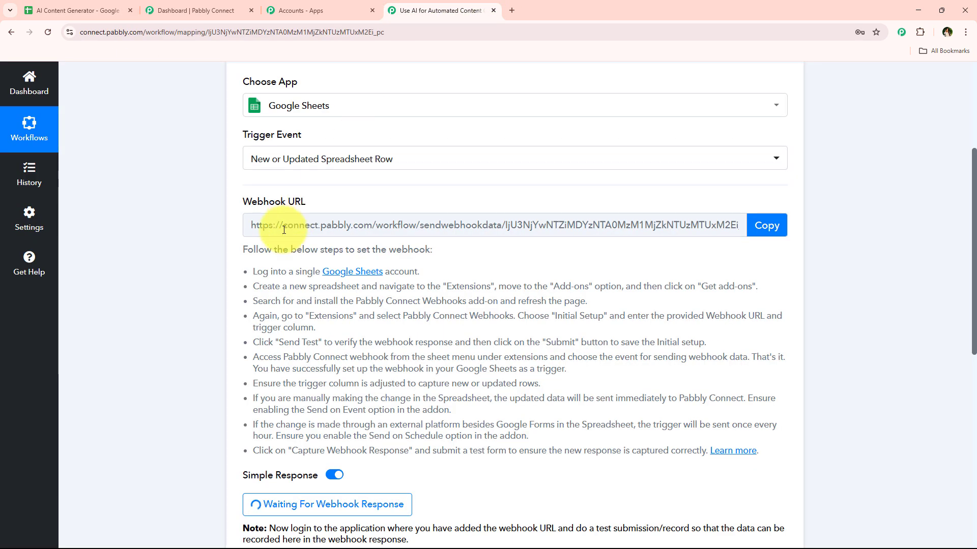
{"action": "scroll", "coordinate": [284, 230], "scroll_direction": "down", "scroll_amount": 5}
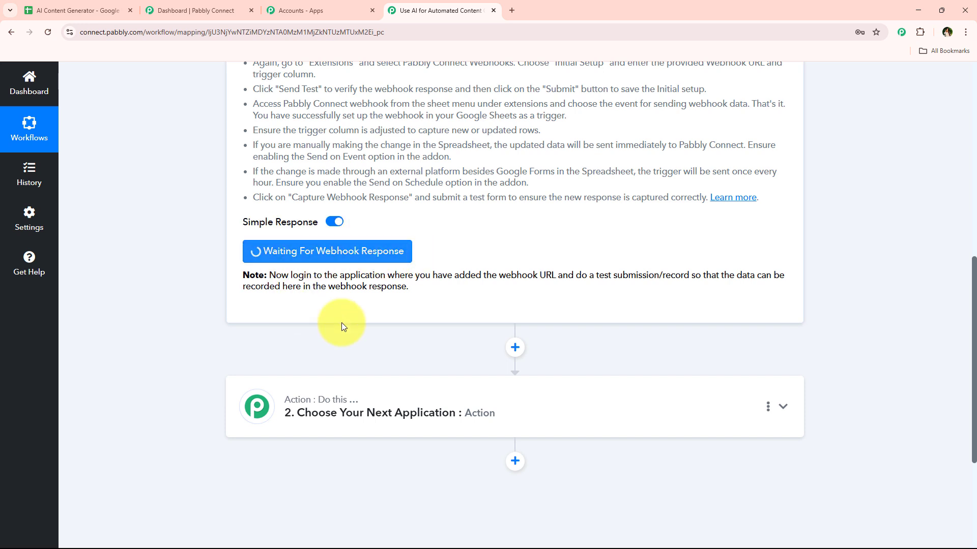
{"action": "left_click_drag", "start_coordinate": [576, 278], "coordinate": [693, 278]}
{"action": "left_click", "coordinate": [648, 340]}
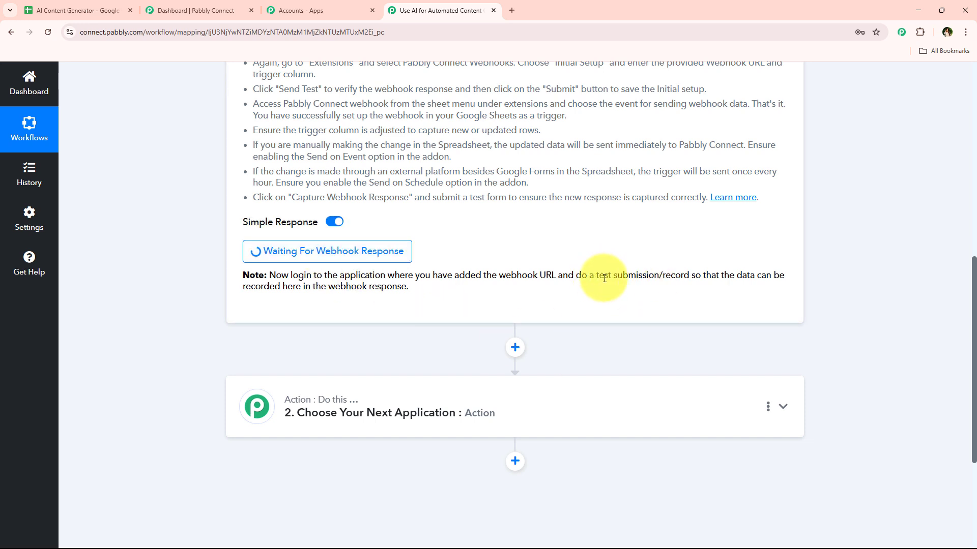
{"action": "left_click_drag", "start_coordinate": [596, 277], "coordinate": [689, 277]}
{"action": "left_click", "coordinate": [193, 330]}
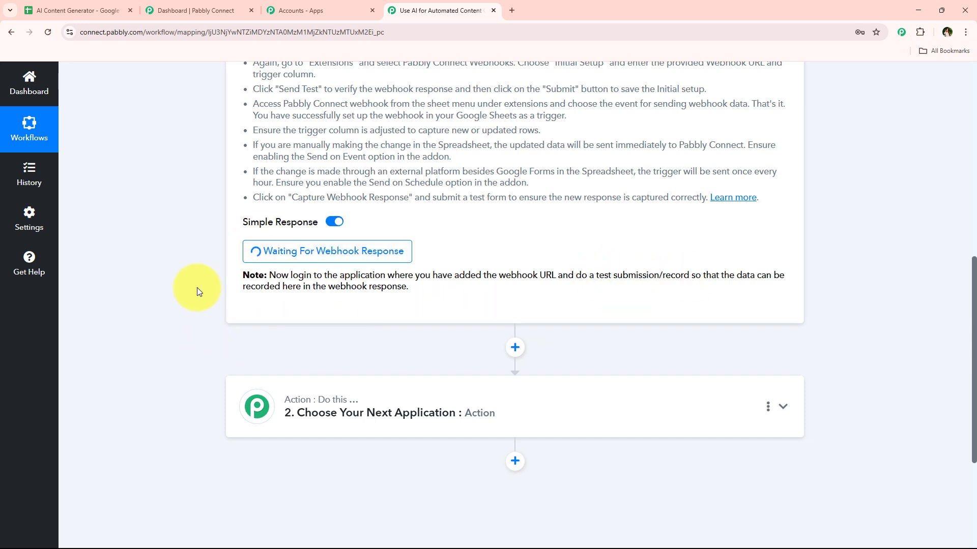
Enable Send On Event for Pabbly Connect Webhooks in the AI Content Generator spreadsheet and check that the option is active.
{"action": "left_click", "coordinate": [79, 10]}
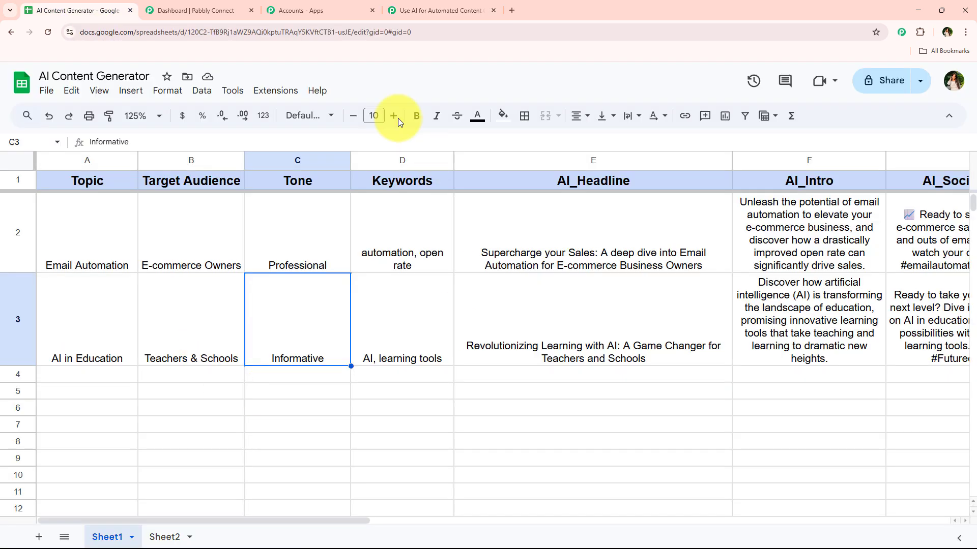
{"action": "left_click", "coordinate": [275, 90]}
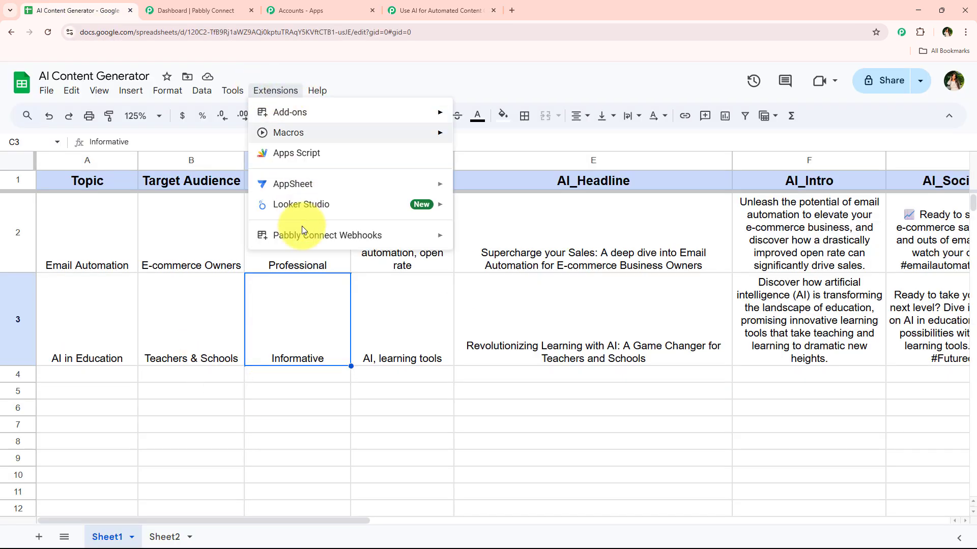
{"action": "mouse_move", "coordinate": [301, 233]}
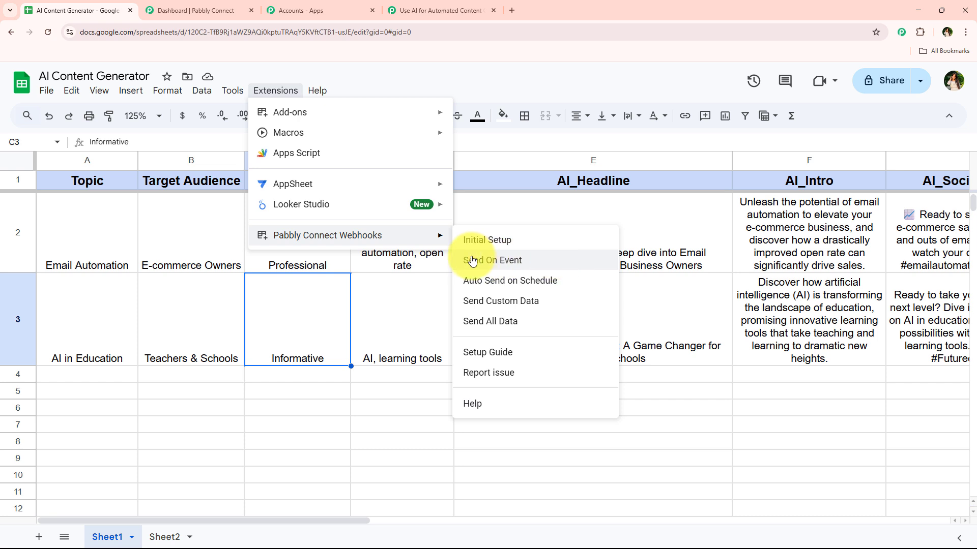
{"action": "left_click", "coordinate": [572, 263]}
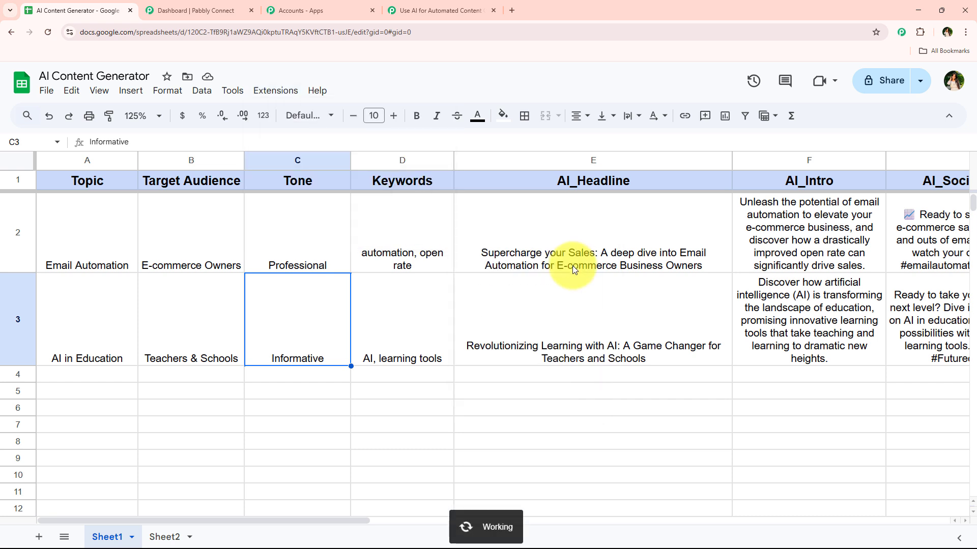
{"action": "left_click", "coordinate": [289, 101]}
{"action": "mouse_move", "coordinate": [300, 234]}
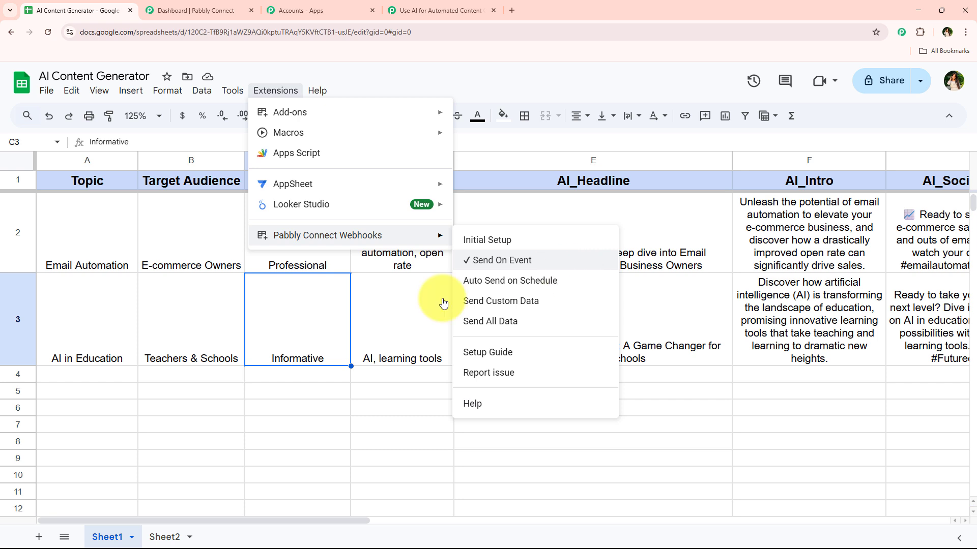
{"action": "left_click", "coordinate": [294, 397]}
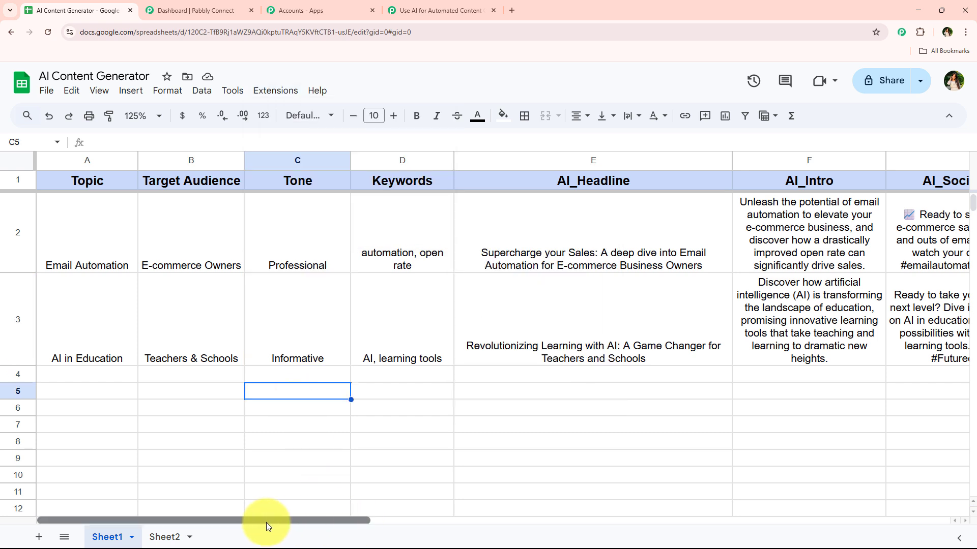
Fill row 4 of Sheet1 with Instagram Growth, Creators & Brands, Casual, and the keywords "reels, engagement".
{"action": "left_click", "coordinate": [125, 372]}
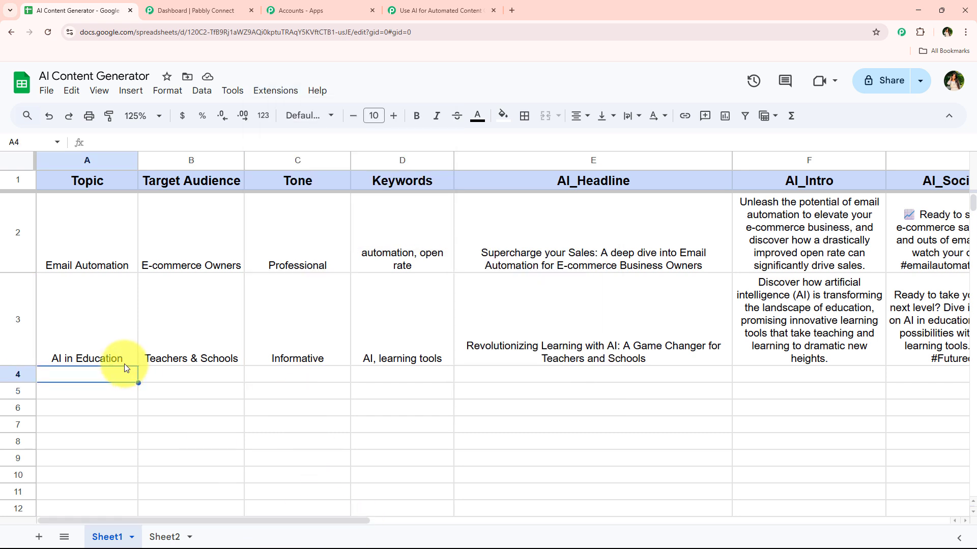
{"action": "key", "text": "ctrl+y"}
{"action": "key", "text": "ctrl+y"}
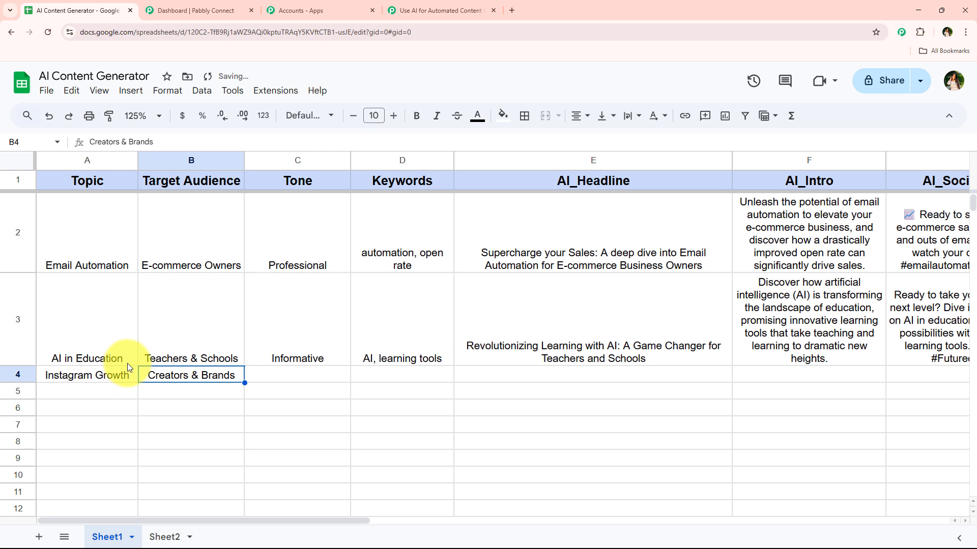
{"action": "key", "text": "ctrl+y"}
{"action": "key", "text": "ctrl+y"}
{"action": "left_click", "coordinate": [194, 385]}
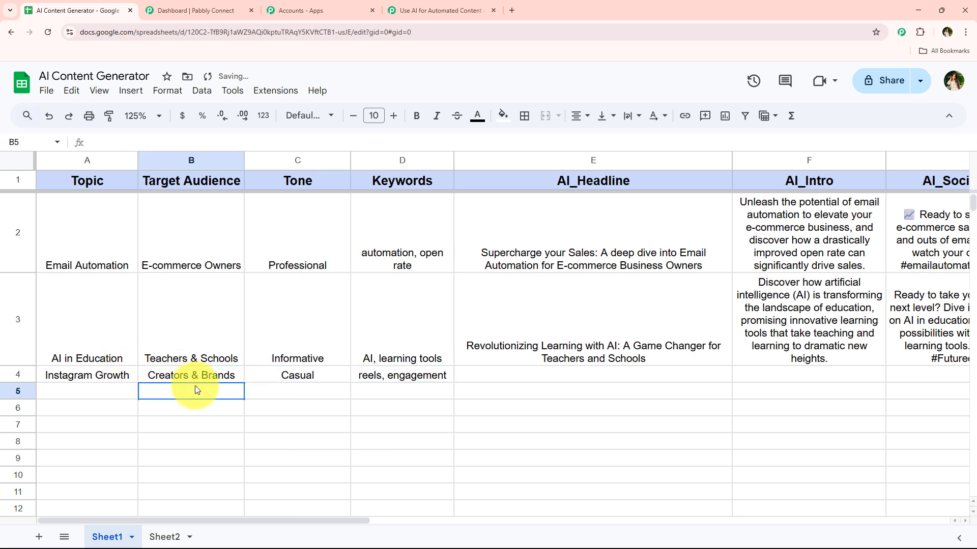
Increase the height of row 4, which holds the new Instagram Growth entry.
{"action": "left_click_drag", "start_coordinate": [124, 375], "coordinate": [401, 392]}
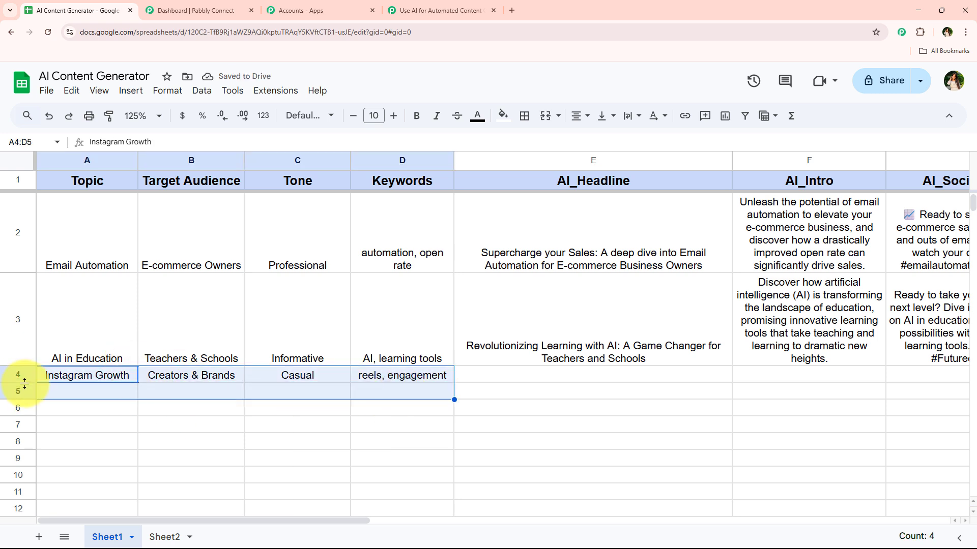
{"action": "left_click_drag", "start_coordinate": [18, 383], "coordinate": [19, 425]}
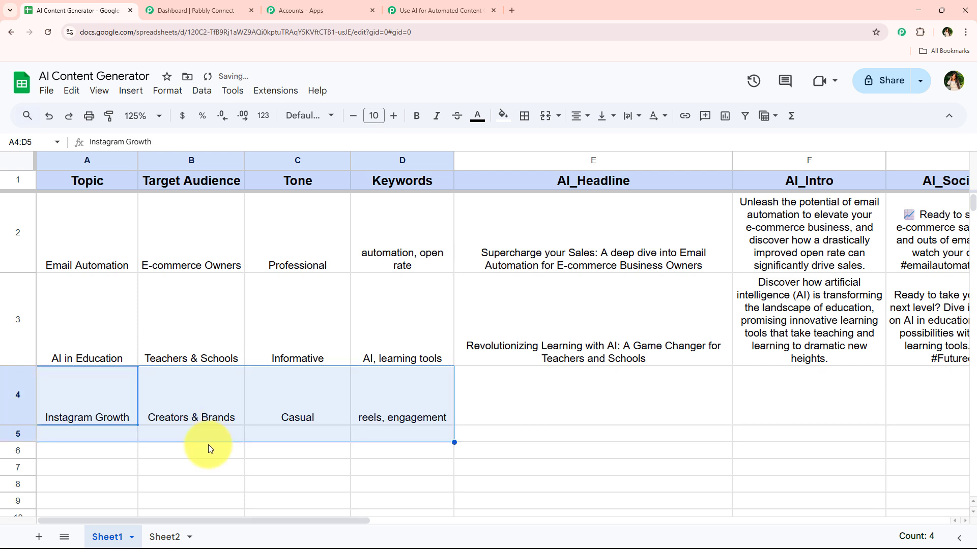
{"action": "left_click", "coordinate": [154, 483]}
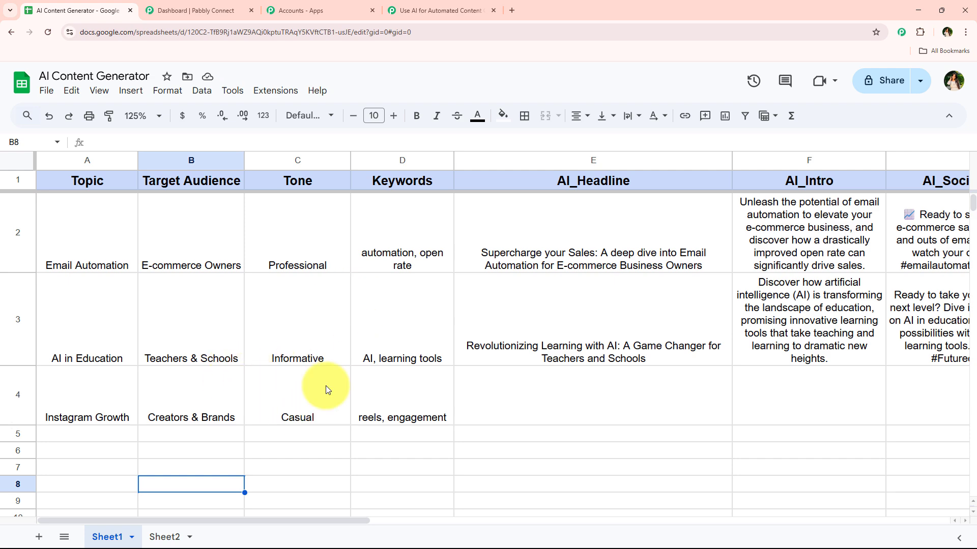
Return to the Pabbly Connect workflow and check the received webhook response, including Topic, Tone, Target Audience, SpreadsheetName and Keywords.
{"action": "left_click", "coordinate": [429, 10]}
{"action": "scroll", "coordinate": [405, 178], "scroll_direction": "down", "scroll_amount": 5}
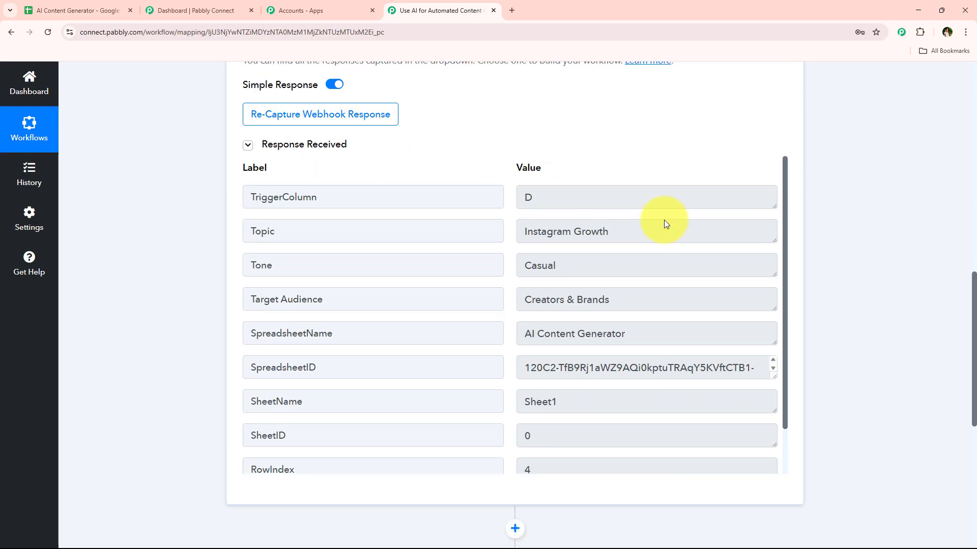
{"action": "scroll", "coordinate": [644, 384], "scroll_direction": "down", "scroll_amount": 2}
{"action": "left_click_drag", "start_coordinate": [630, 451], "coordinate": [475, 454]}
{"action": "left_click", "coordinate": [511, 454]}
{"action": "scroll", "coordinate": [651, 326], "scroll_direction": "up", "scroll_amount": 2}
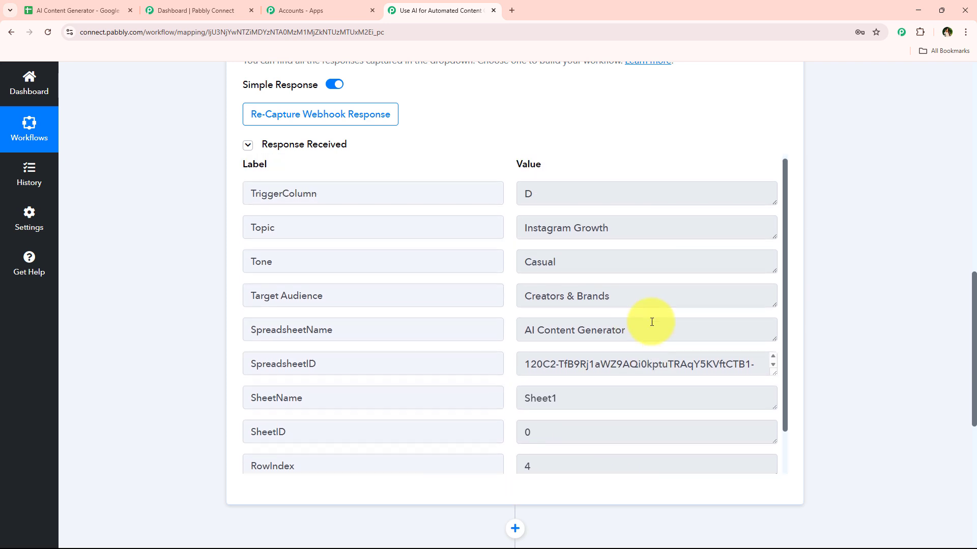
{"action": "left_click_drag", "start_coordinate": [651, 325], "coordinate": [518, 328]}
{"action": "left_click_drag", "start_coordinate": [708, 296], "coordinate": [526, 299]}
{"action": "left_click_drag", "start_coordinate": [585, 260], "coordinate": [522, 259]}
{"action": "left_click_drag", "start_coordinate": [631, 232], "coordinate": [451, 229]}
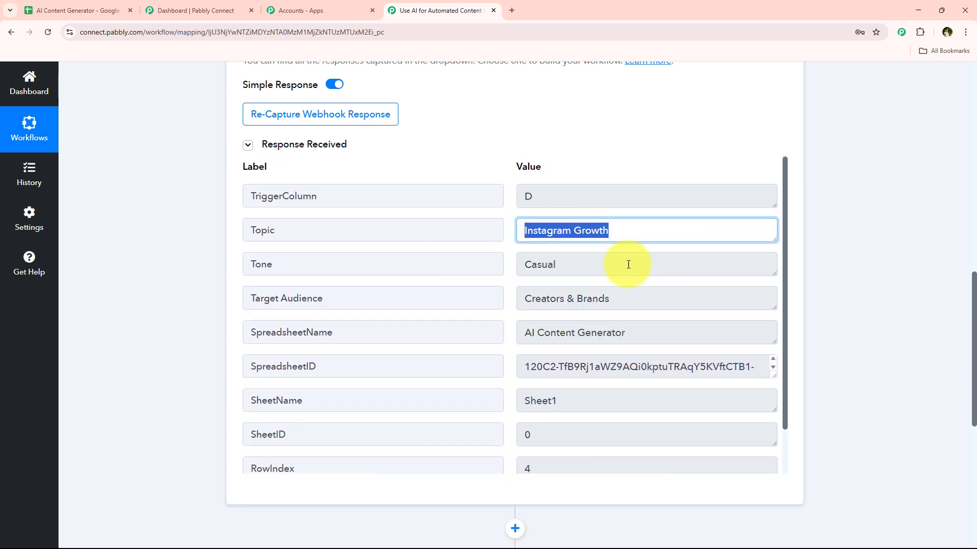
{"action": "left_click_drag", "start_coordinate": [629, 265], "coordinate": [505, 281]}
{"action": "left_click_drag", "start_coordinate": [656, 238], "coordinate": [370, 246]}
{"action": "left_click_drag", "start_coordinate": [617, 268], "coordinate": [411, 279]}
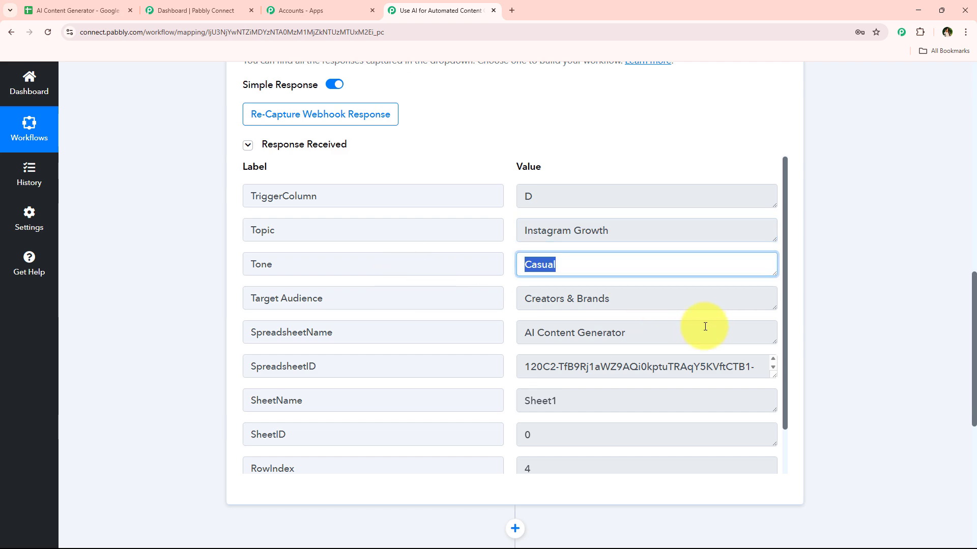
{"action": "left_click_drag", "start_coordinate": [702, 301], "coordinate": [447, 327]}
{"action": "scroll", "coordinate": [573, 414], "scroll_direction": "down", "scroll_amount": 2}
{"action": "left_click", "coordinate": [216, 314]}
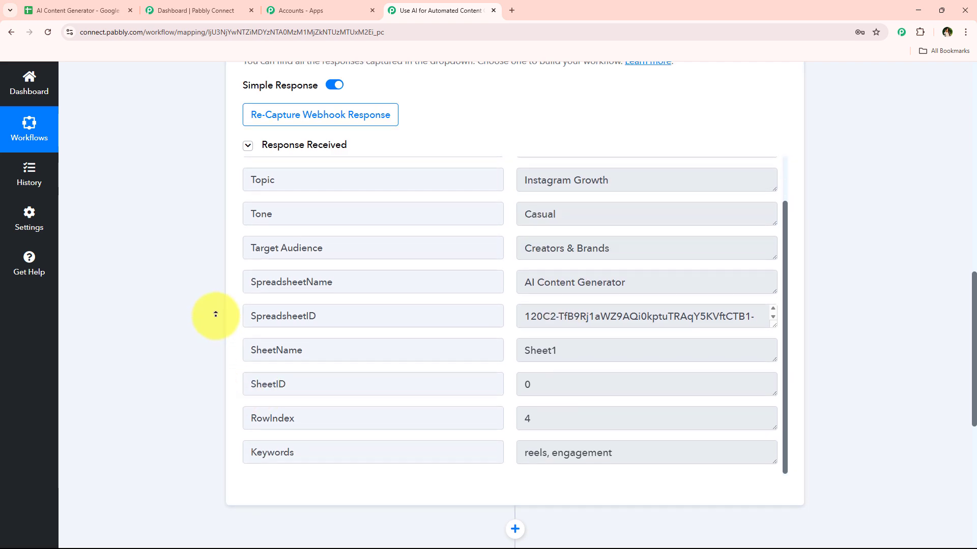
Set the workflow's second step to the OpenAI (ChatGPT, DALL-E, Whisper) app with ChatGPT as the action event.
{"action": "scroll", "coordinate": [215, 315], "scroll_direction": "up", "scroll_amount": 10}
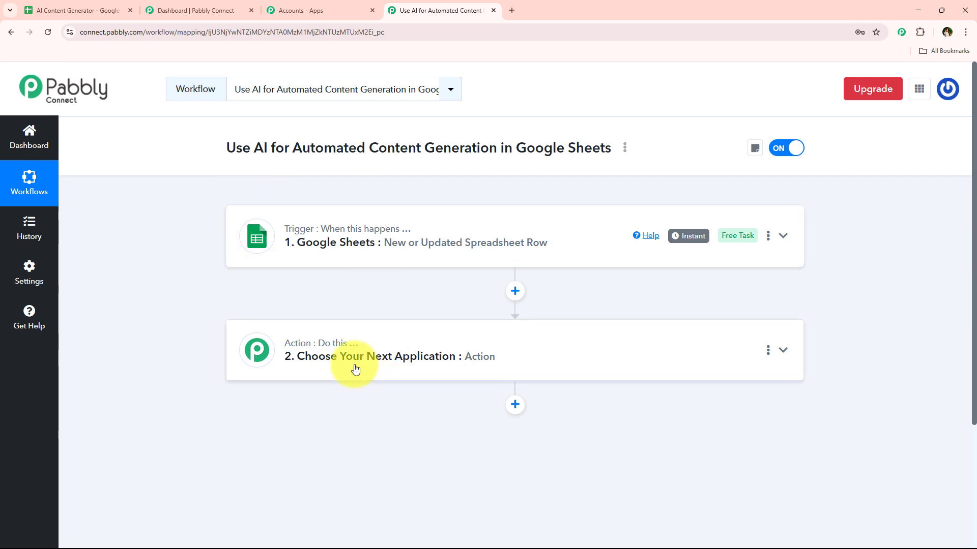
{"action": "left_click", "coordinate": [355, 369]}
{"action": "scroll", "coordinate": [341, 278], "scroll_direction": "down", "scroll_amount": 3}
{"action": "left_click", "coordinate": [368, 282]}
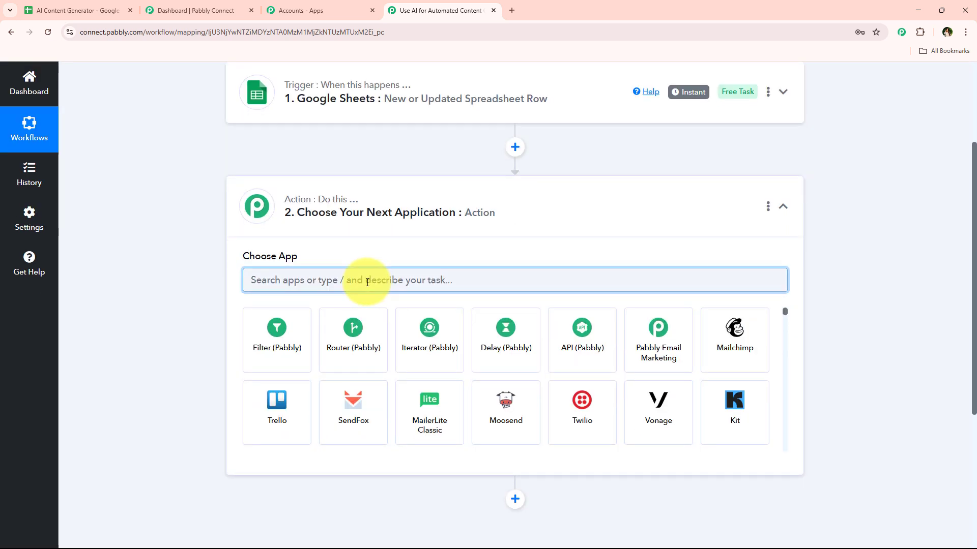
{"action": "type", "text": "Ope"}
{"action": "left_click", "coordinate": [353, 326]}
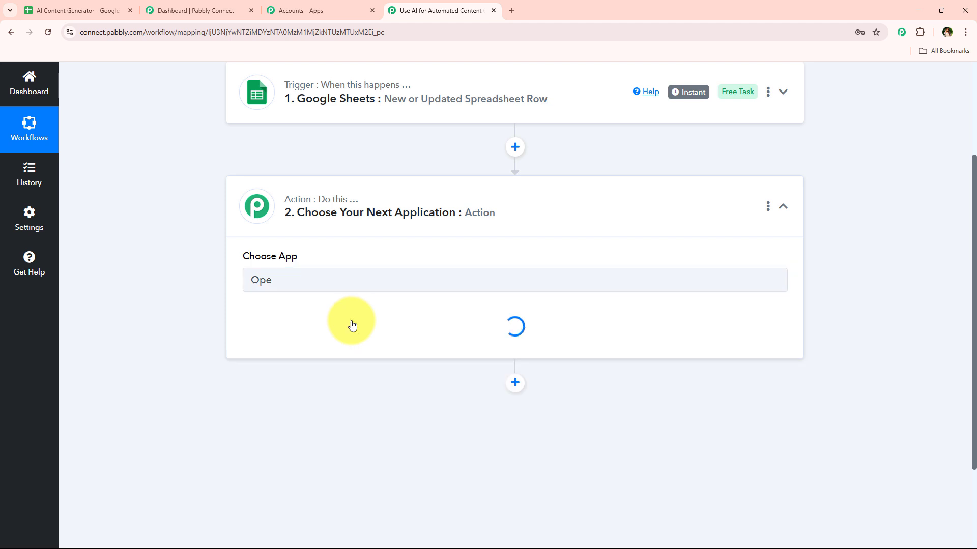
{"action": "left_click", "coordinate": [258, 334]}
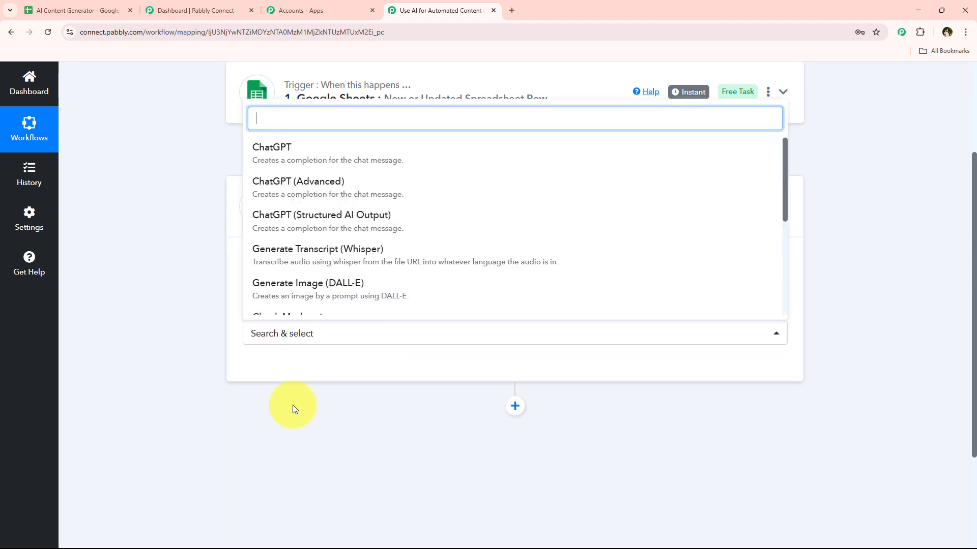
{"action": "left_click", "coordinate": [277, 155]}
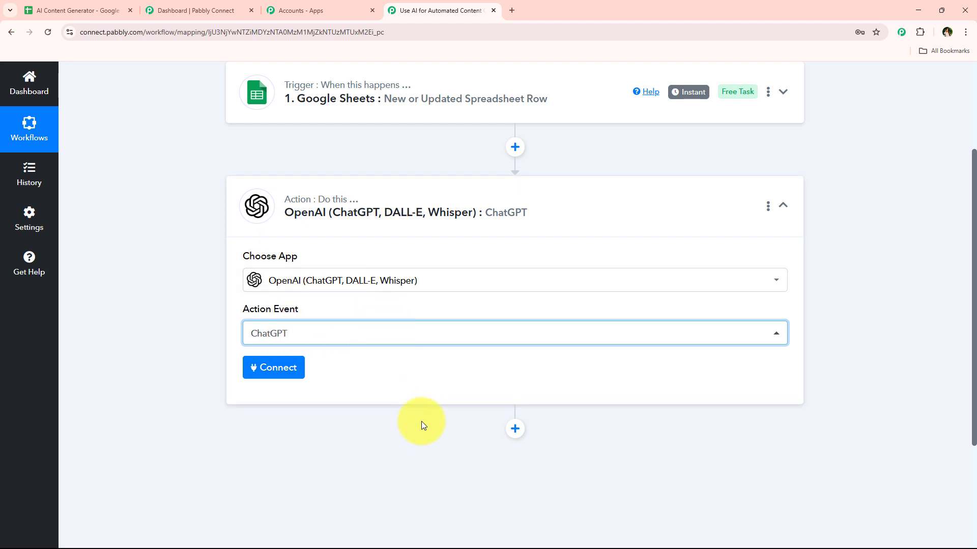
Start adding a new OpenAI connection for the ChatGPT action and read the instructions for obtaining its API key.
{"action": "left_click", "coordinate": [283, 372]}
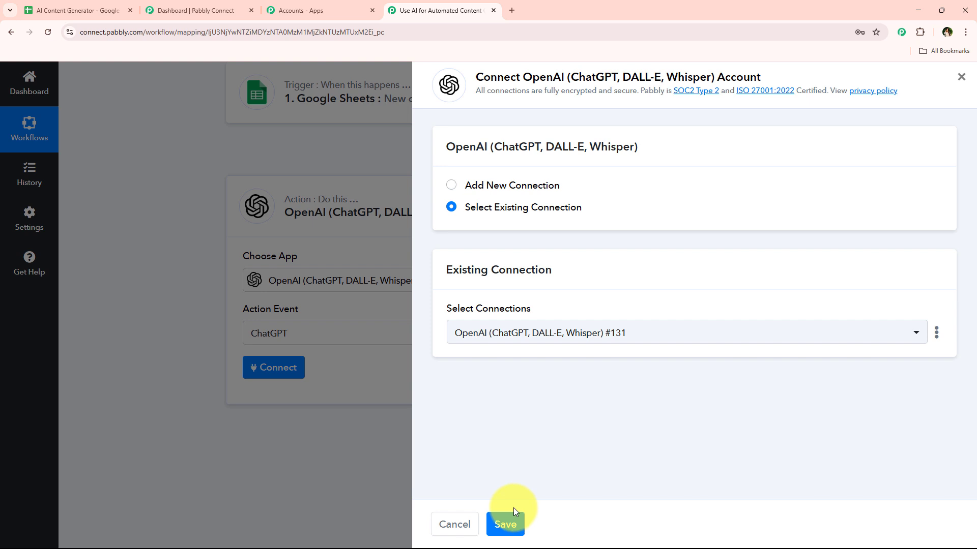
{"action": "left_click", "coordinate": [524, 184]}
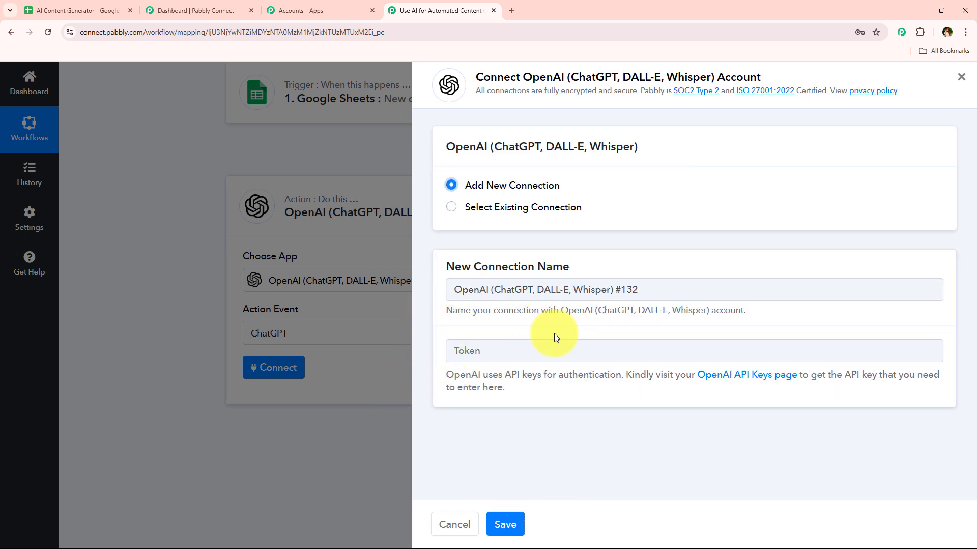
{"action": "left_click_drag", "start_coordinate": [623, 375], "coordinate": [631, 402]}
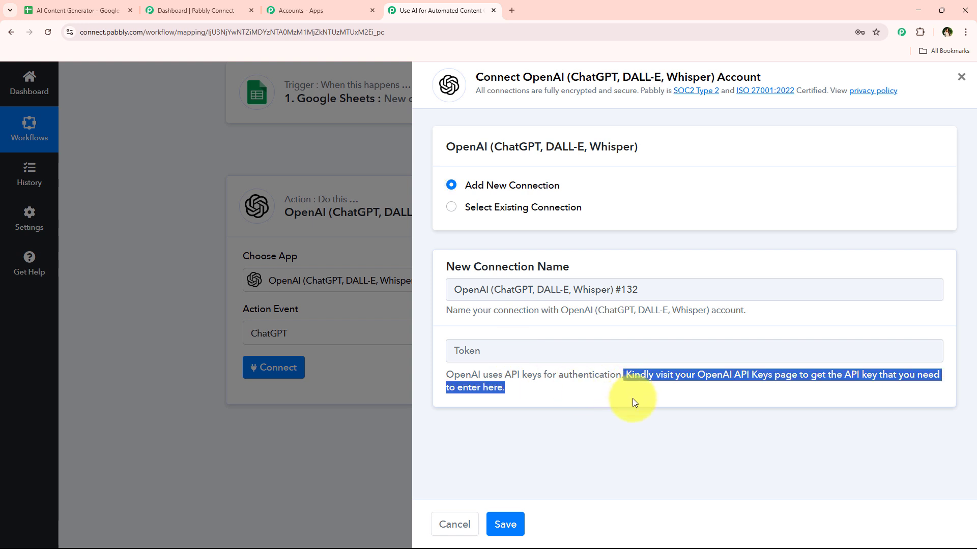
{"action": "left_click", "coordinate": [632, 400]}
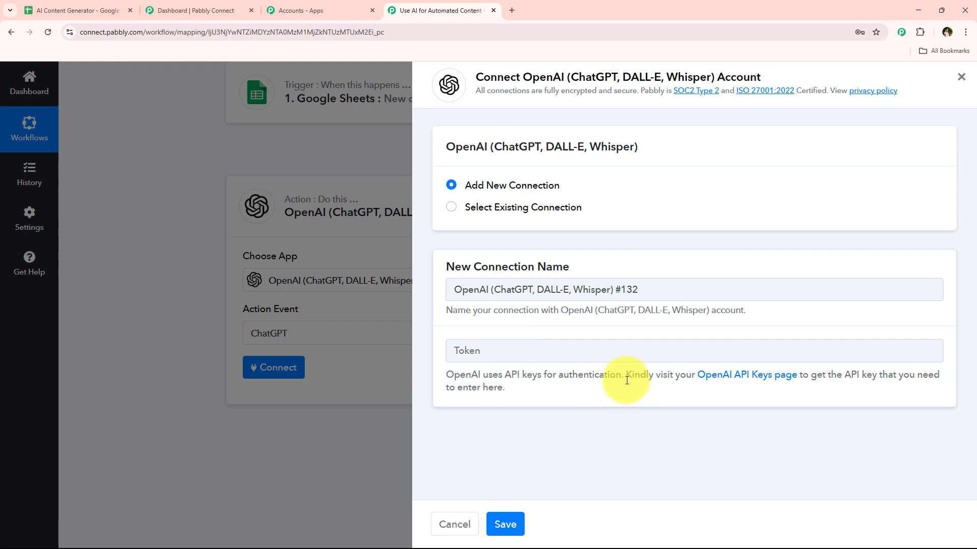
{"action": "left_click_drag", "start_coordinate": [625, 380], "coordinate": [923, 392]}
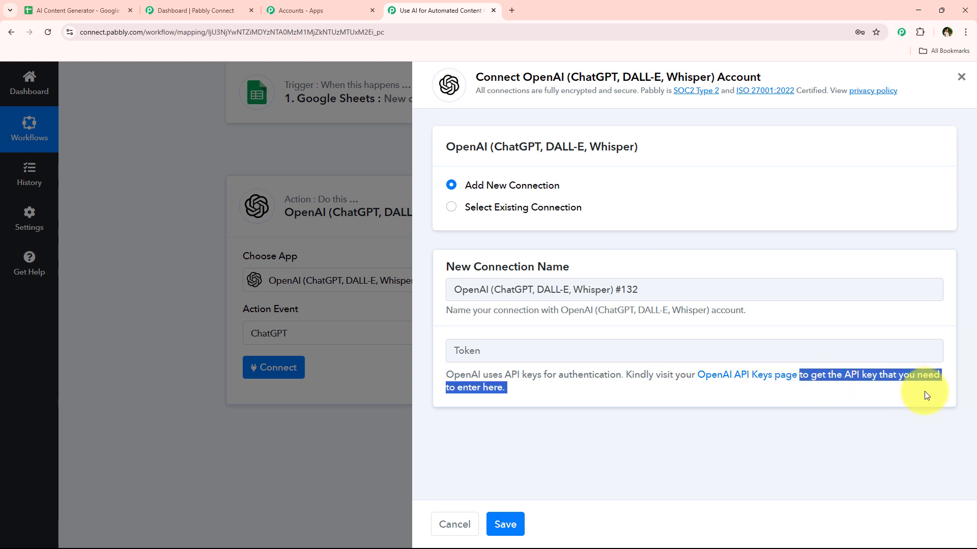
{"action": "left_click", "coordinate": [687, 393]}
Open the linked OpenAI API keys page and view the new secret key form without creating a key.
{"action": "left_click", "coordinate": [709, 377]}
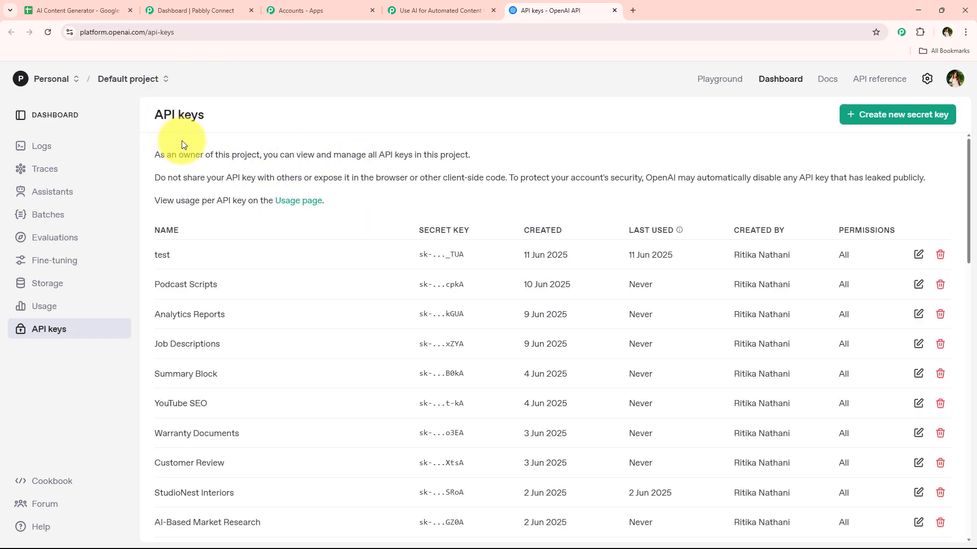
{"action": "left_click", "coordinate": [849, 116]}
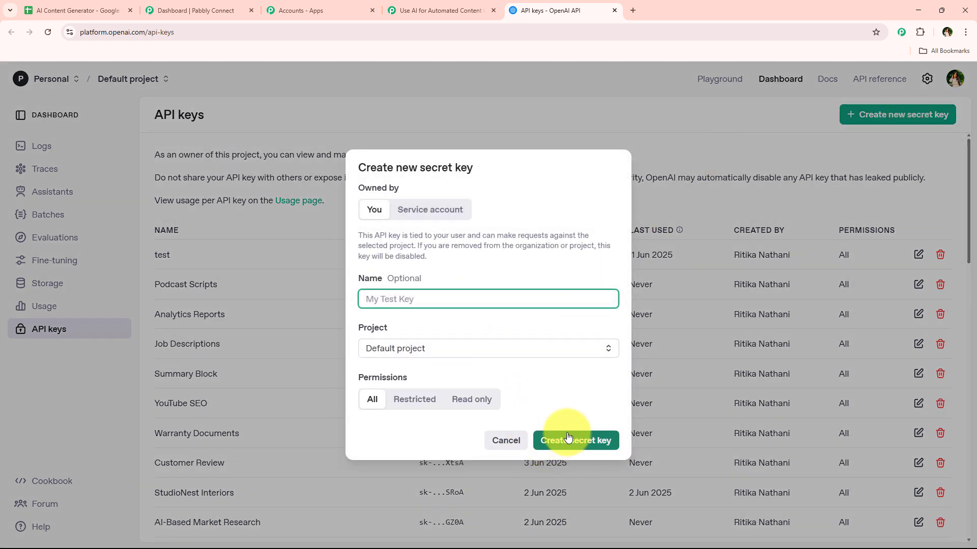
{"action": "left_click", "coordinate": [504, 439]}
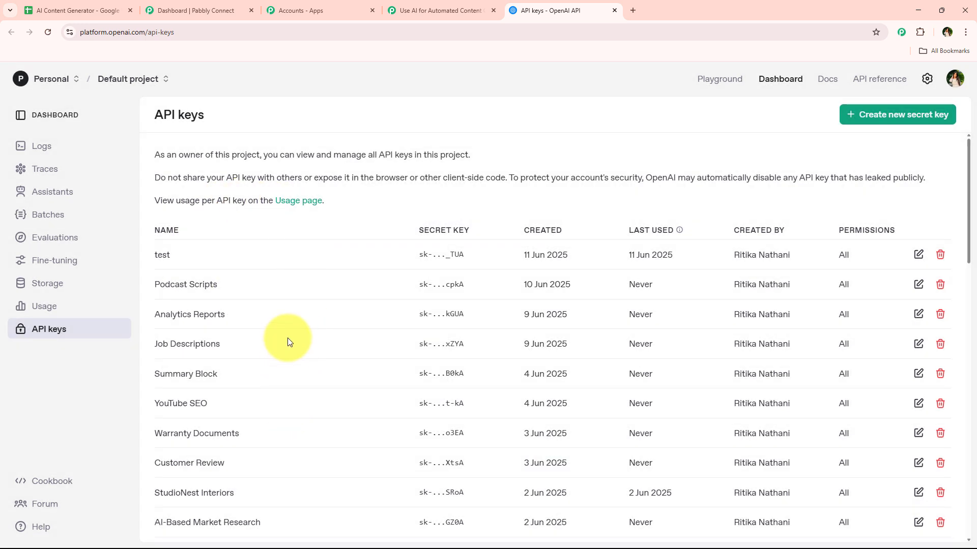
Return to the Pabbly Connect workflow, enter the API token for the new OpenAI connection, close the API keys page and save the connection.
{"action": "left_click", "coordinate": [407, 10]}
{"action": "left_click", "coordinate": [531, 352]}
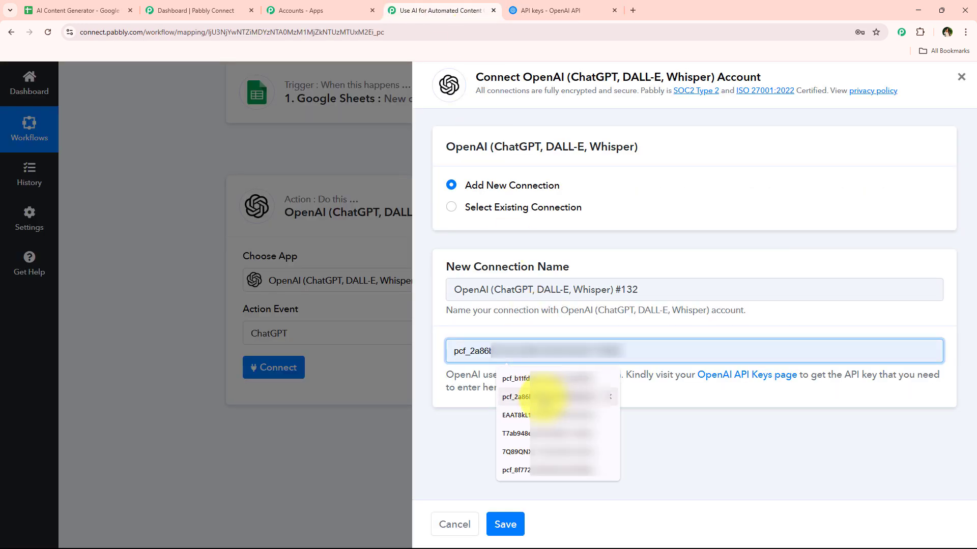
{"action": "left_click", "coordinate": [544, 398]}
{"action": "left_click", "coordinate": [615, 10]}
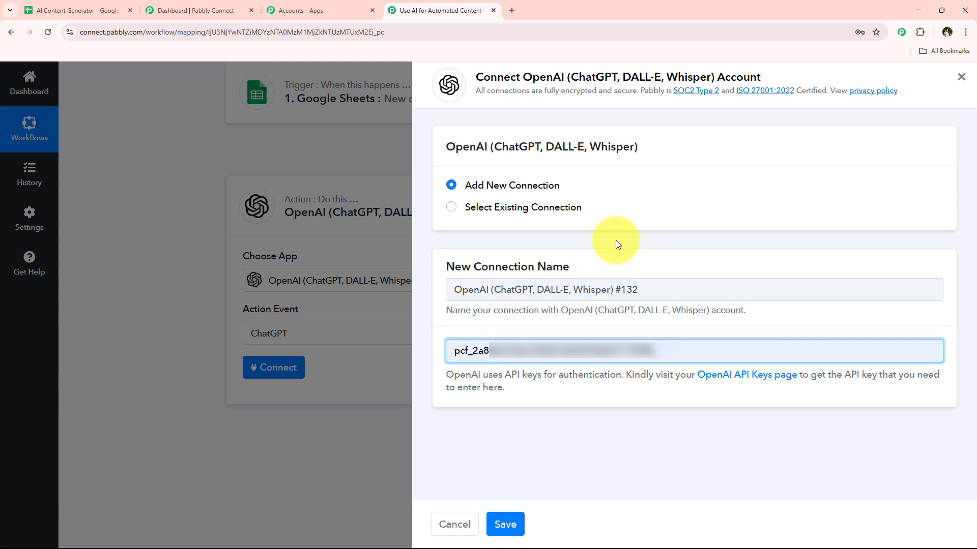
{"action": "left_click", "coordinate": [505, 524]}
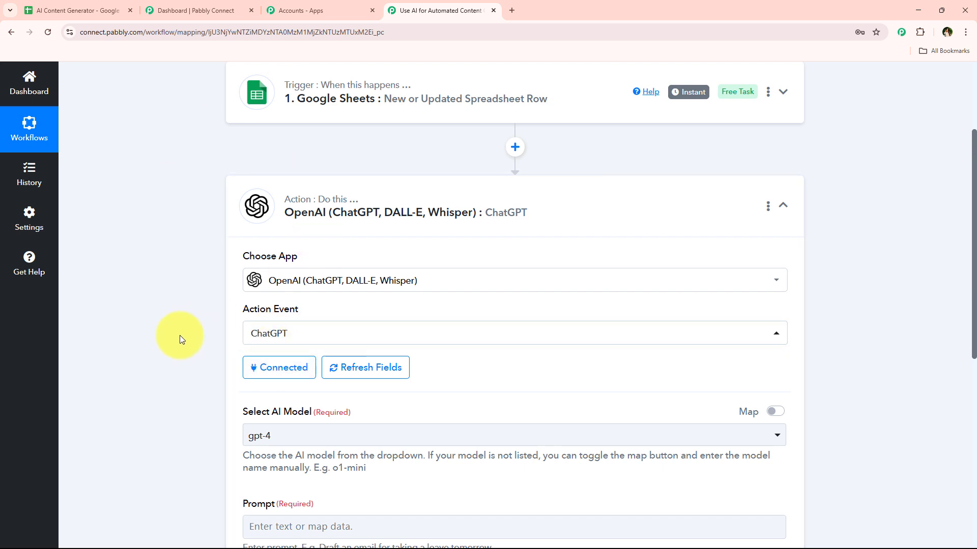
Review the AI models offered for the ChatGPT action and keep gpt-4 selected.
{"action": "scroll", "coordinate": [179, 335], "scroll_direction": "down", "scroll_amount": 3}
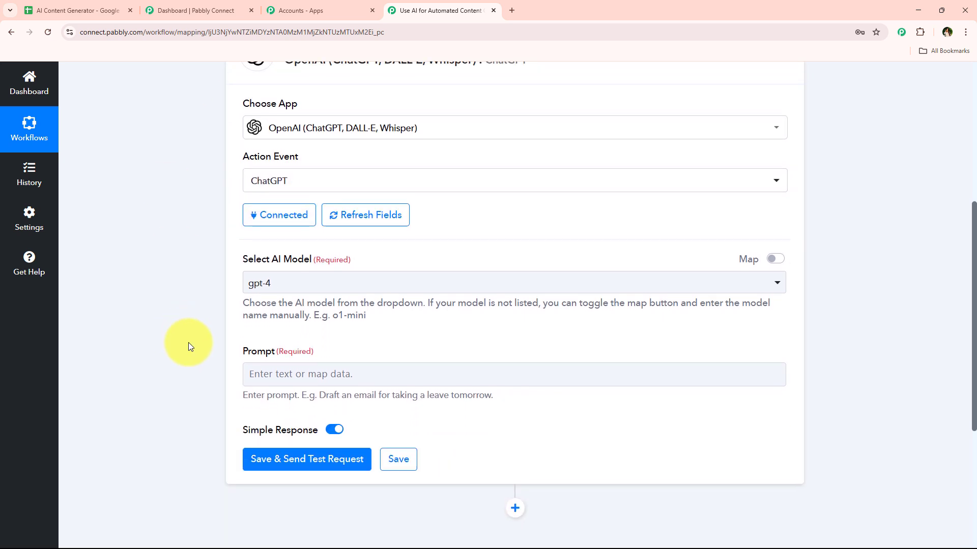
{"action": "left_click_drag", "start_coordinate": [227, 269], "coordinate": [299, 265]}
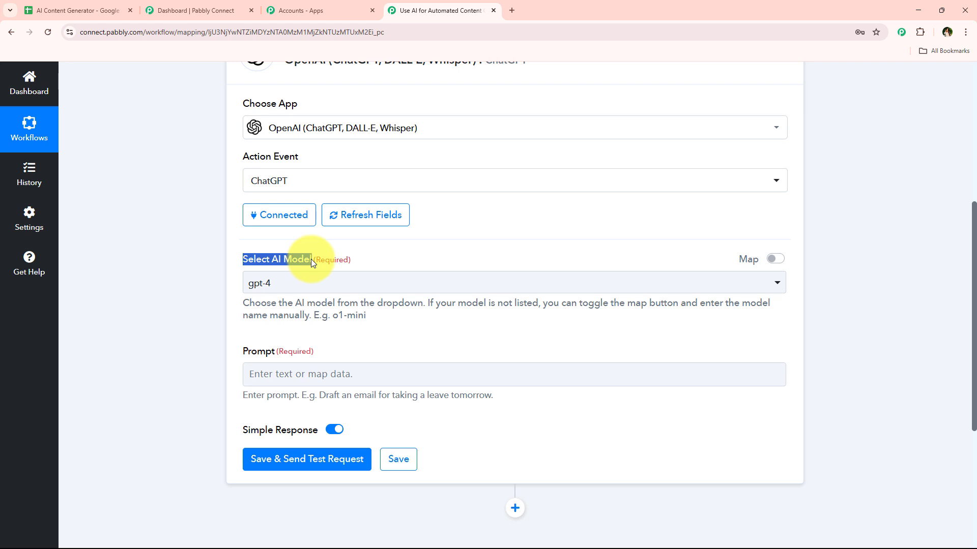
{"action": "left_click", "coordinate": [166, 280]}
{"action": "scroll", "coordinate": [169, 292], "scroll_direction": "down", "scroll_amount": 2}
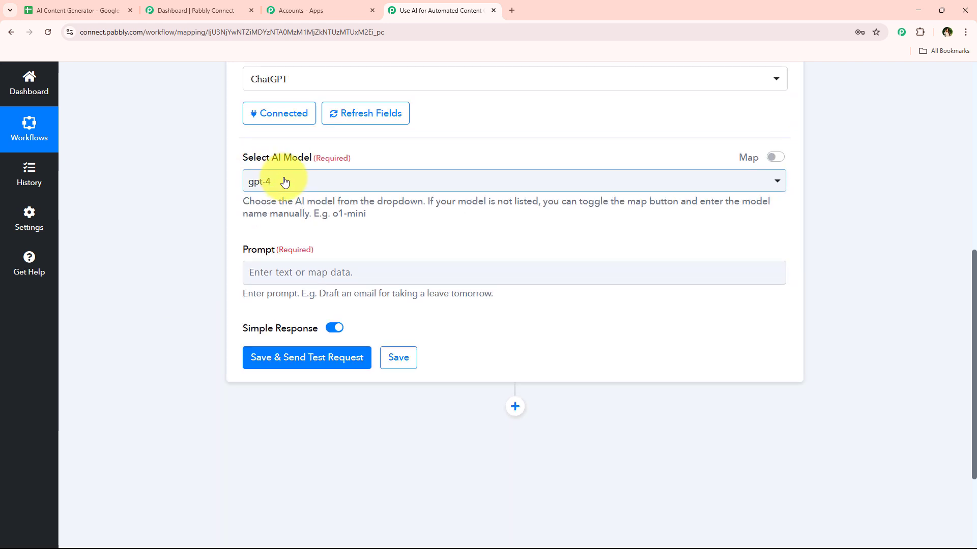
{"action": "left_click", "coordinate": [334, 191]}
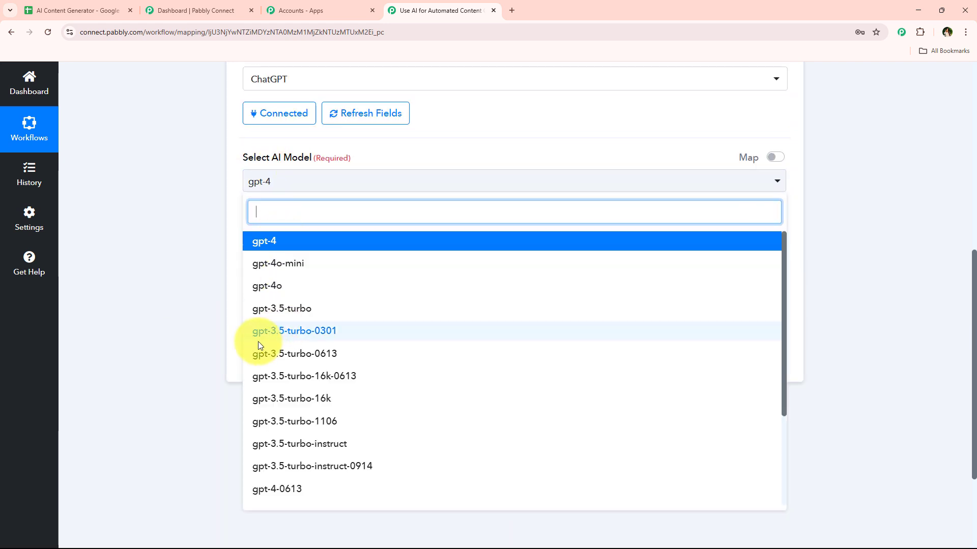
{"action": "left_click", "coordinate": [199, 298]}
{"action": "scroll", "coordinate": [199, 298], "scroll_direction": "down", "scroll_amount": 2}
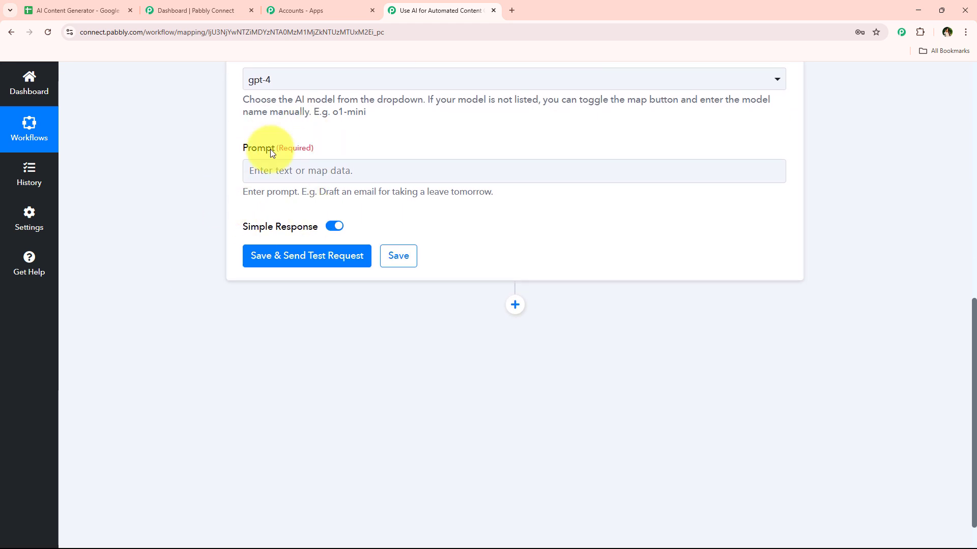
Enter a prompt using Topic, Target Audience, Tone and Keywords to generate AI_Headline, AI_Intro and AI_SocialSnippet in JSON format, and review it.
{"action": "scroll", "coordinate": [299, 244], "scroll_direction": "down", "scroll_amount": 1}
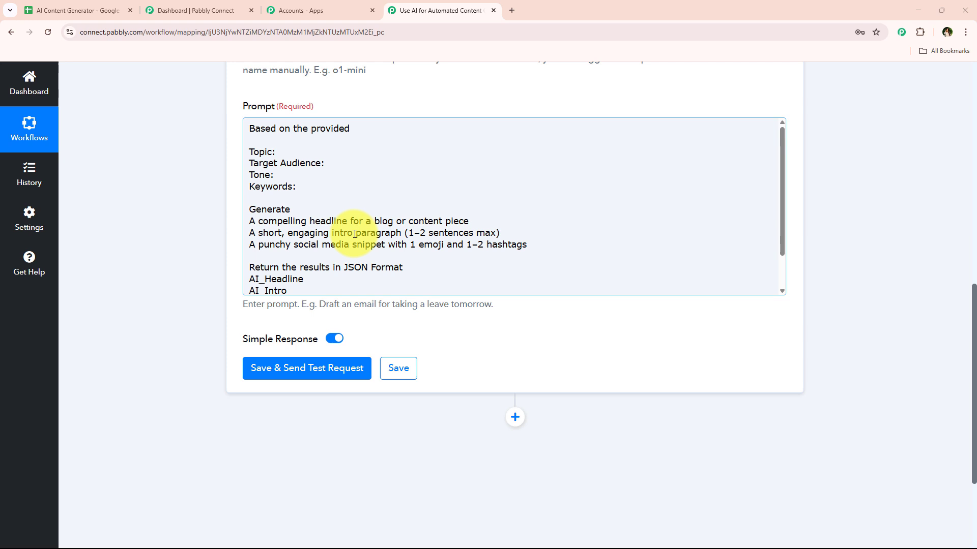
{"action": "scroll", "coordinate": [355, 249], "scroll_direction": "down", "scroll_amount": 1}
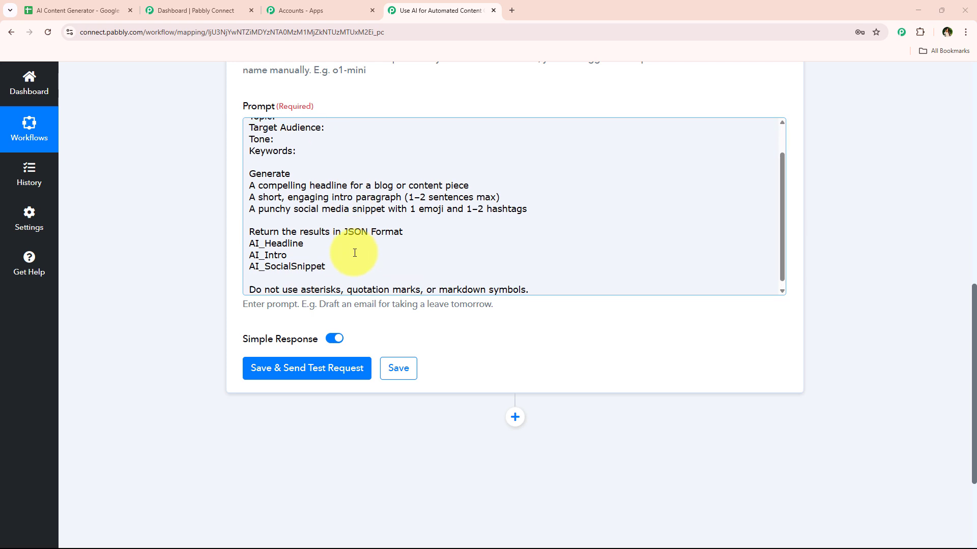
{"action": "scroll", "coordinate": [355, 252], "scroll_direction": "up", "scroll_amount": 1}
{"action": "left_click", "coordinate": [309, 149]}
{"action": "left_click", "coordinate": [357, 164]}
{"action": "left_click", "coordinate": [351, 174]}
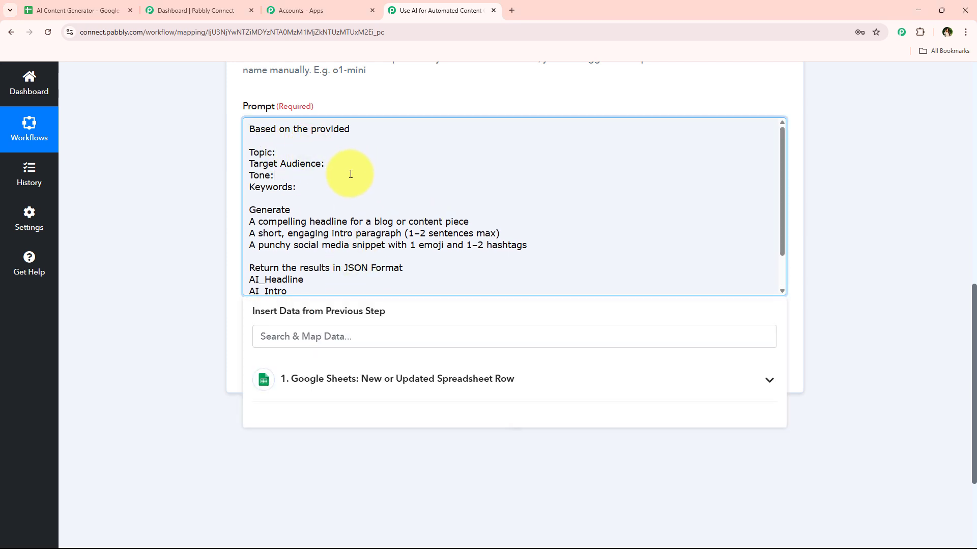
Map the Topic value from the Google Sheets trigger after "Topic:" in the ChatGPT prompt.
{"action": "left_click", "coordinate": [216, 182]}
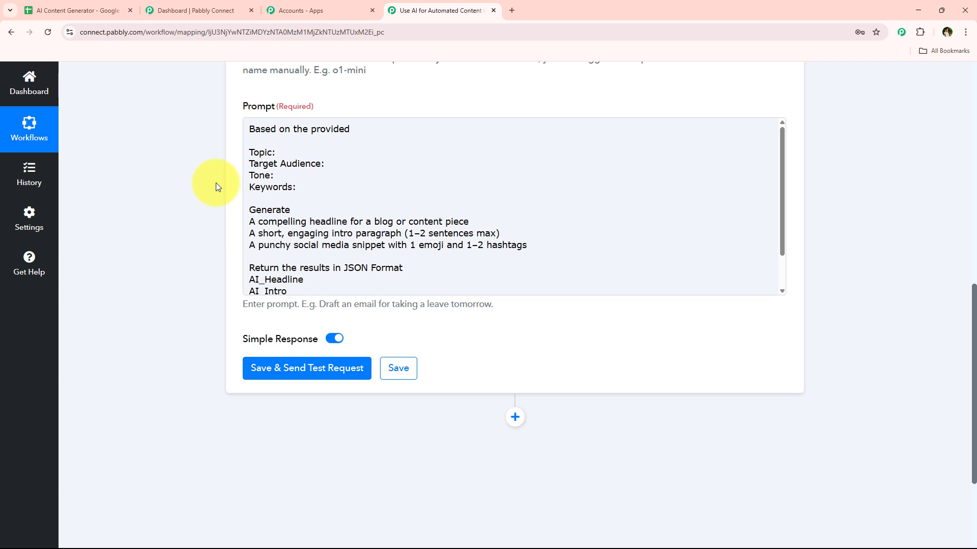
{"action": "left_click", "coordinate": [327, 154]}
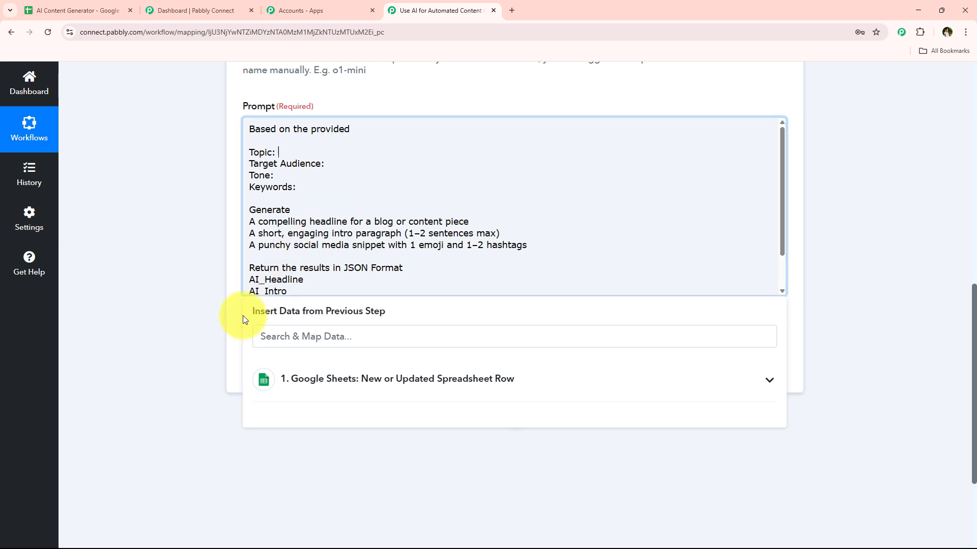
{"action": "scroll", "coordinate": [242, 305], "scroll_direction": "up", "scroll_amount": 1}
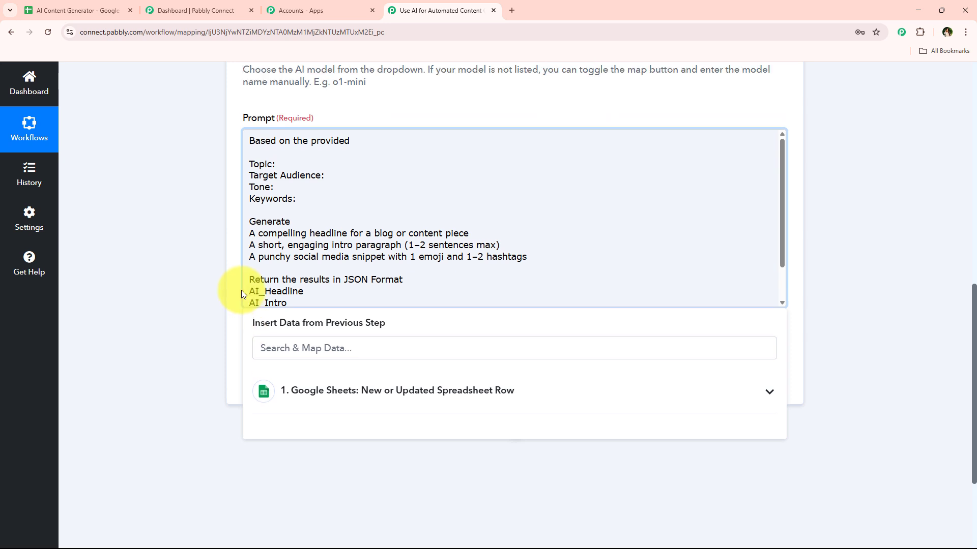
{"action": "scroll", "coordinate": [234, 305], "scroll_direction": "down", "scroll_amount": 2}
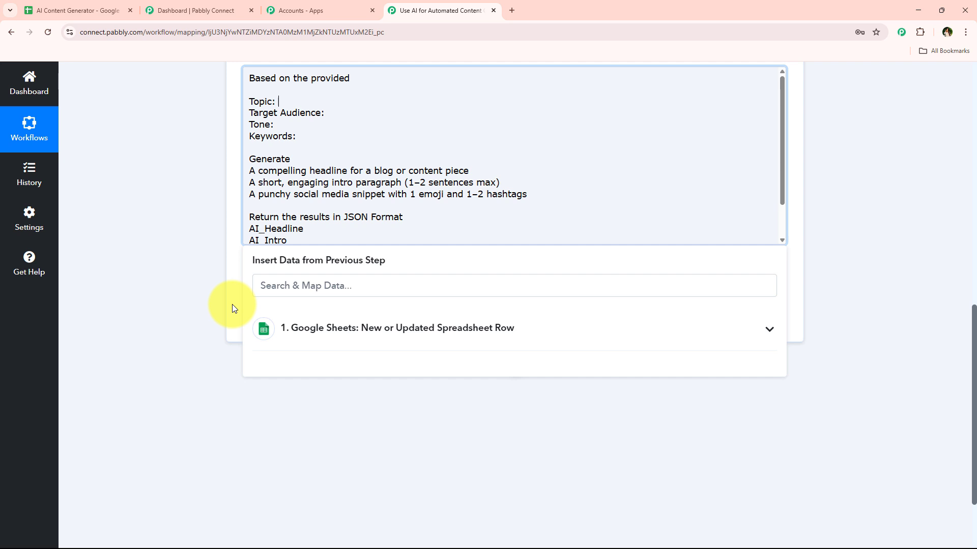
{"action": "left_click", "coordinate": [323, 287]}
{"action": "type", "text": "to"}
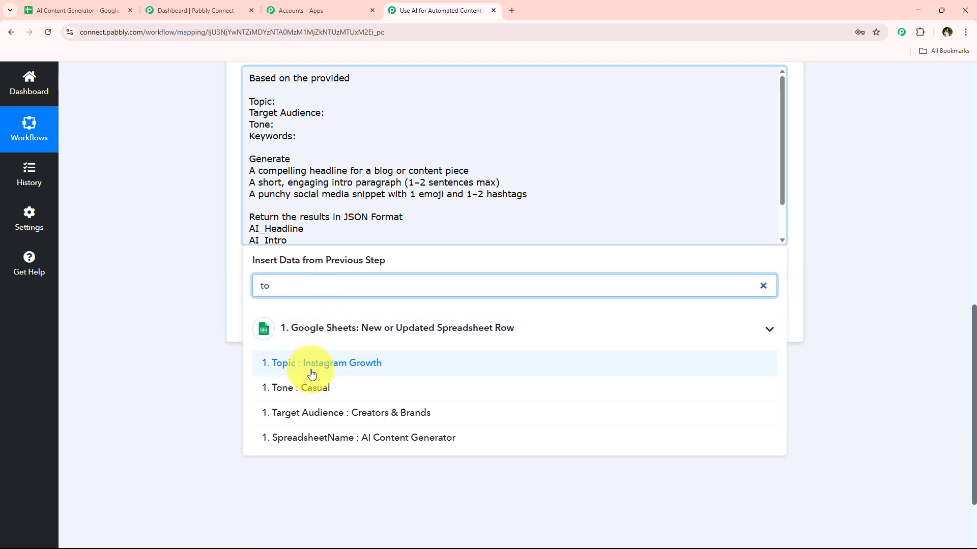
{"action": "left_click", "coordinate": [312, 366]}
Map the Target Audience value from the Google Sheets trigger after "Target Audience:" in the prompt.
{"action": "left_click", "coordinate": [348, 122]}
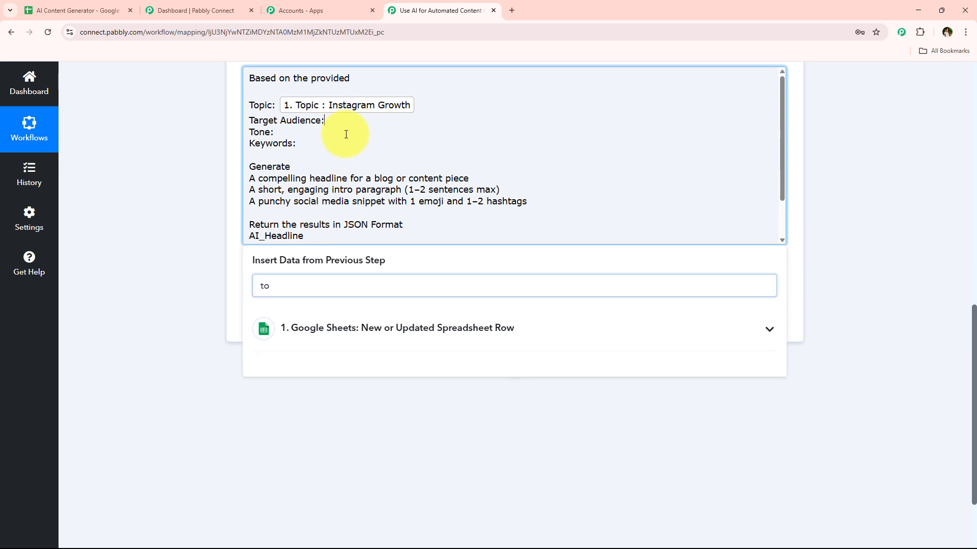
{"action": "double_click", "coordinate": [281, 284]}
{"action": "type", "text": "t"}
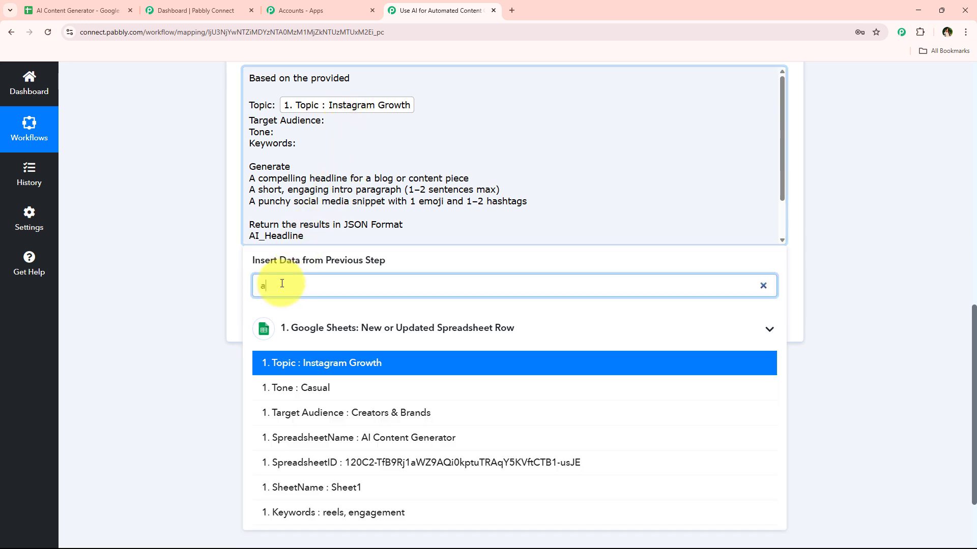
{"action": "key", "text": "BackSpace"}
{"action": "type", "text": "ta"}
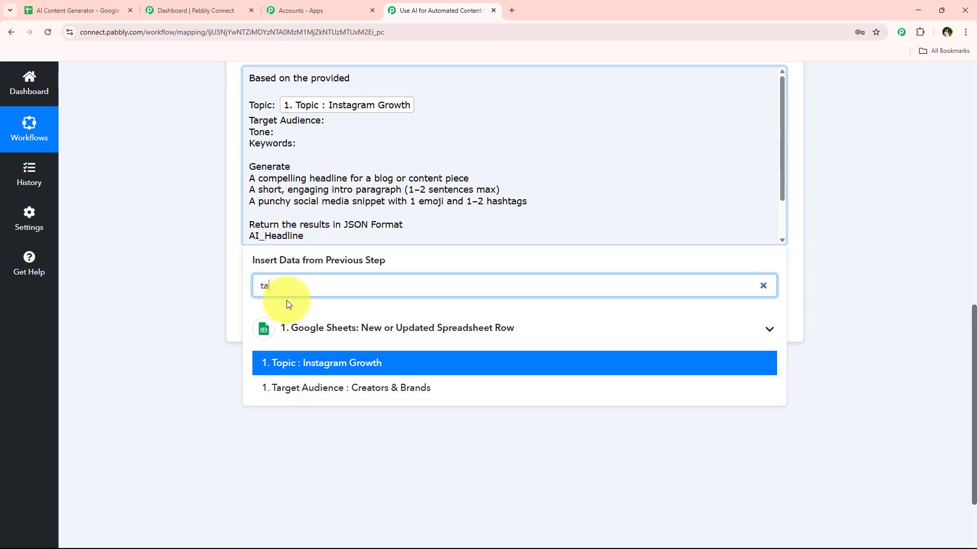
{"action": "left_click", "coordinate": [314, 387]}
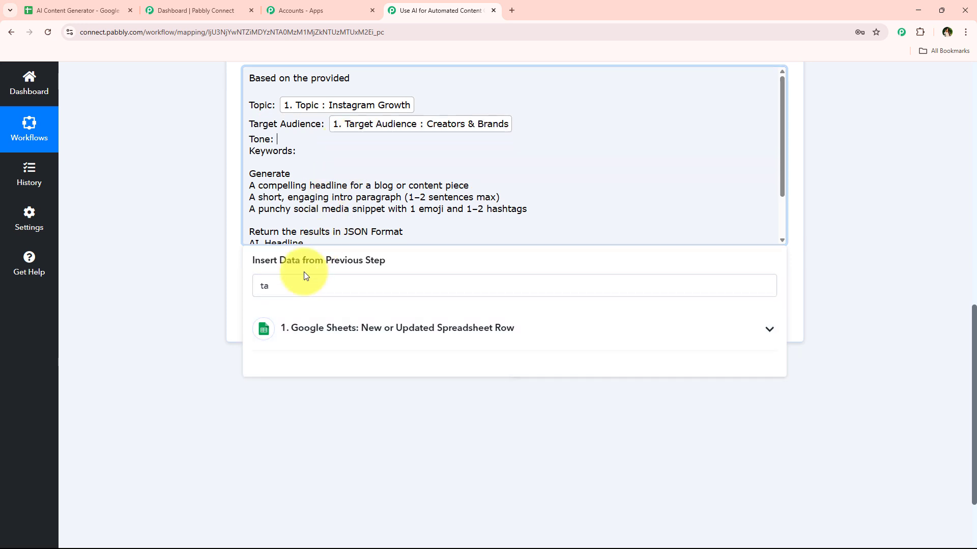
Map the Tone and Keywords values from the Google Sheets trigger onto their matching prompt lines.
{"action": "double_click", "coordinate": [294, 289]}
{"action": "type", "text": "to"}
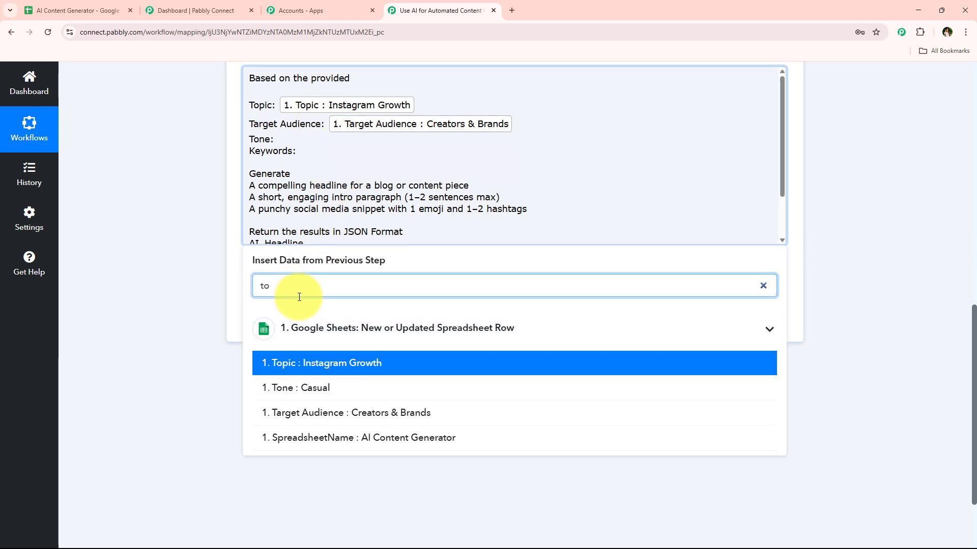
{"action": "left_click", "coordinate": [292, 387]}
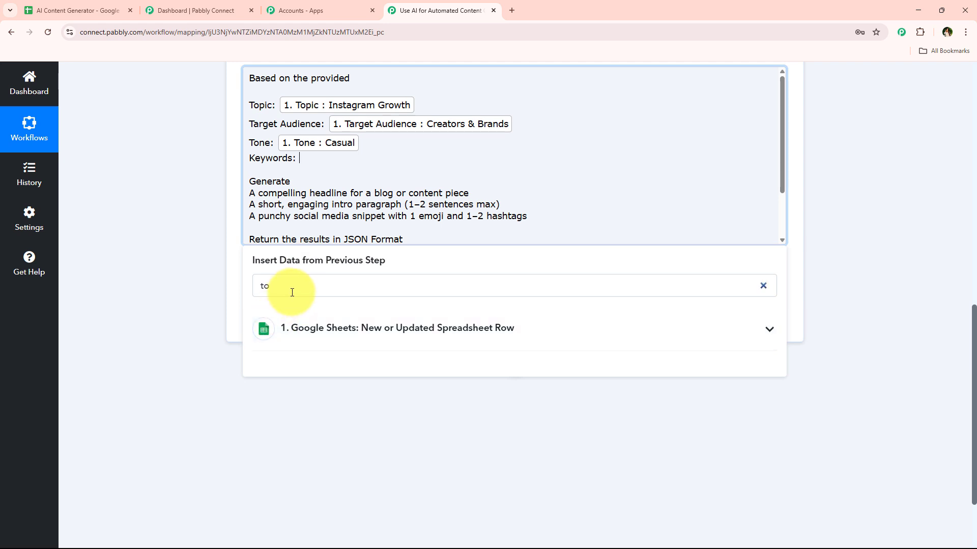
{"action": "double_click", "coordinate": [290, 289]}
{"action": "type", "text": "key"}
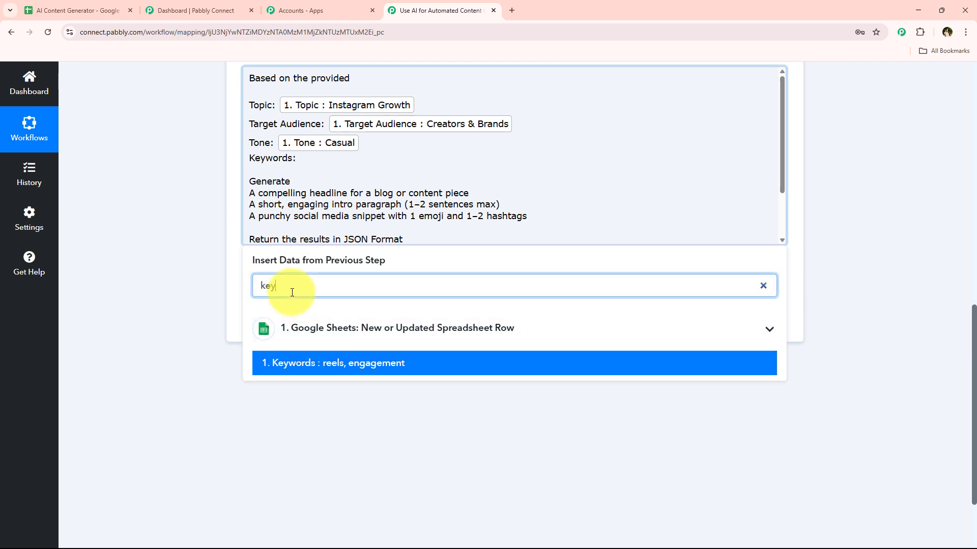
{"action": "left_click", "coordinate": [283, 364]}
Save the ChatGPT action with a test request and review the full AI Headline, AI Intro and AI SocialSnippet values in the response.
{"action": "left_click", "coordinate": [268, 323]}
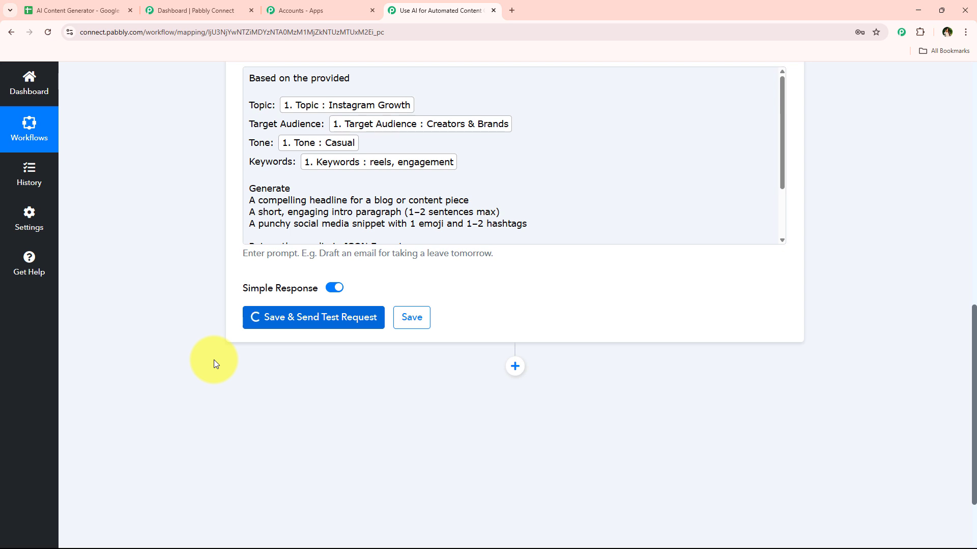
{"action": "scroll", "coordinate": [214, 360], "scroll_direction": "down", "scroll_amount": 2}
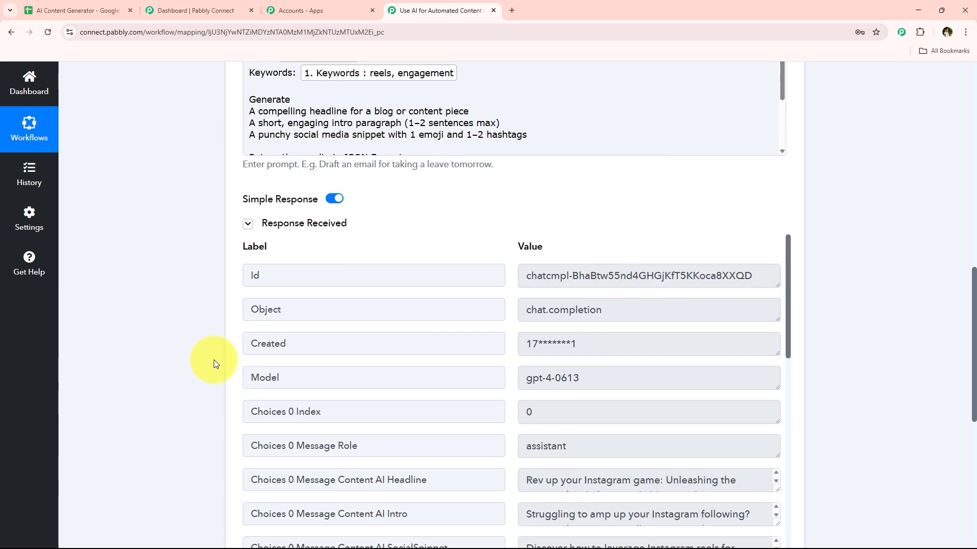
{"action": "scroll", "coordinate": [213, 359], "scroll_direction": "down", "scroll_amount": 2}
{"action": "scroll", "coordinate": [401, 289], "scroll_direction": "down", "scroll_amount": 3}
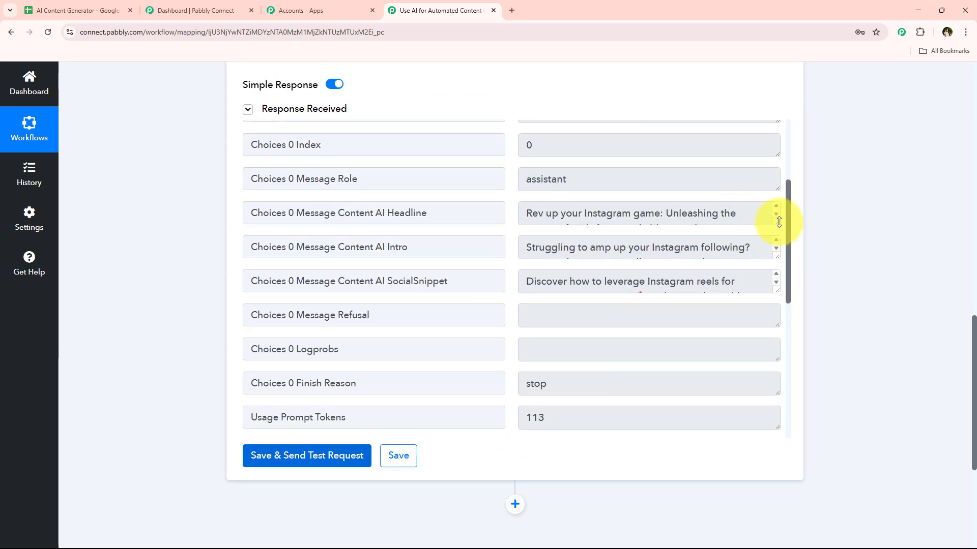
{"action": "left_click_drag", "start_coordinate": [779, 222], "coordinate": [778, 257]}
{"action": "left_click_drag", "start_coordinate": [777, 291], "coordinate": [777, 325]}
{"action": "scroll", "coordinate": [627, 290], "scroll_direction": "down", "scroll_amount": 2}
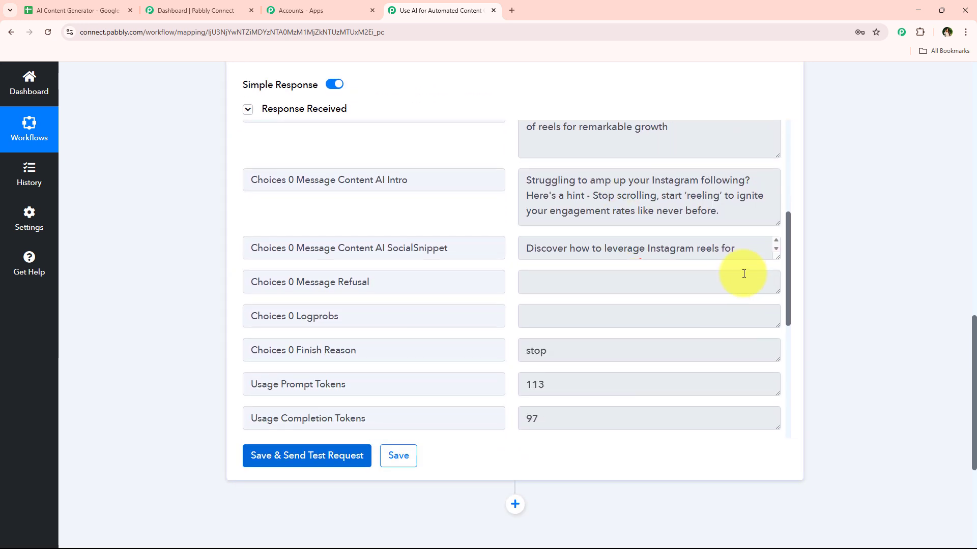
{"action": "left_click_drag", "start_coordinate": [777, 257], "coordinate": [779, 291]}
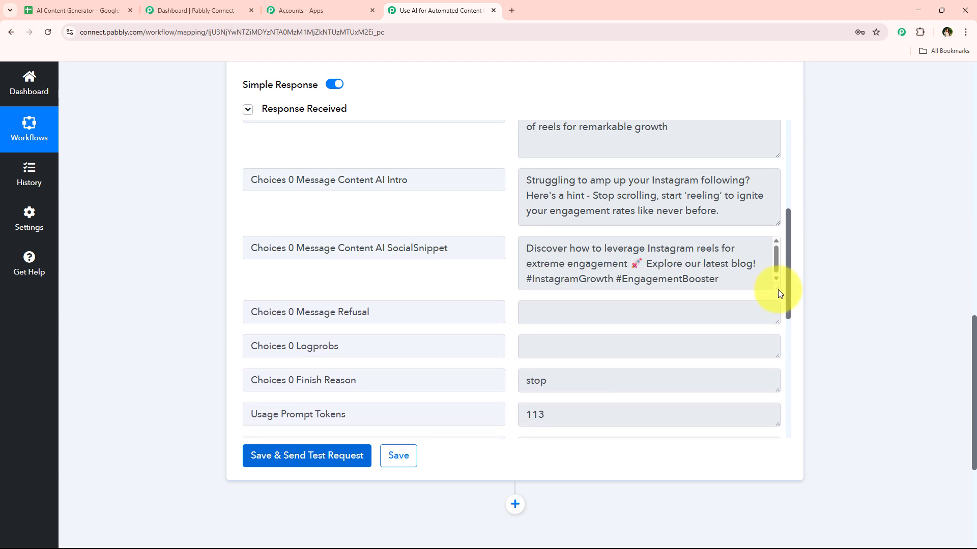
{"action": "scroll", "coordinate": [585, 229], "scroll_direction": "up", "scroll_amount": 2}
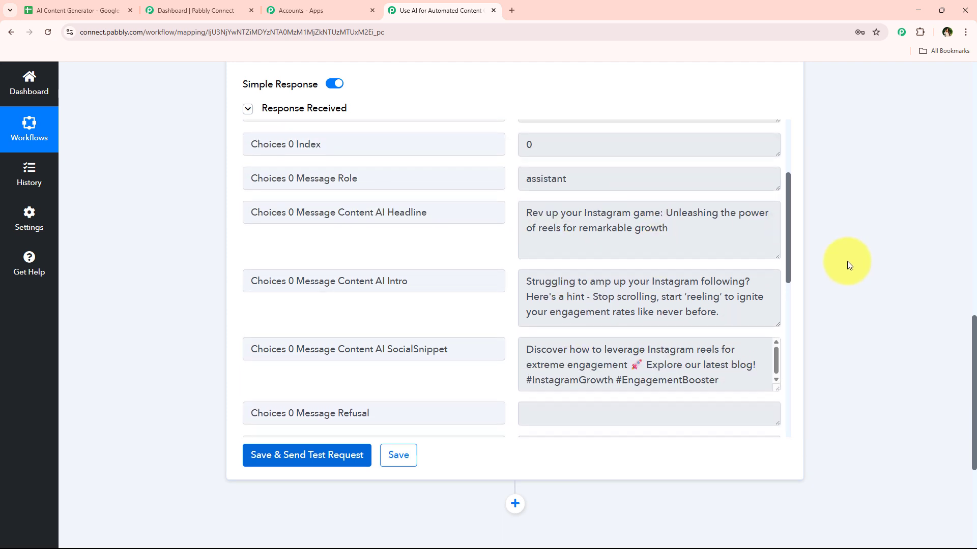
Add a Google Sheets action after the ChatGPT step with Update Row as its action event.
{"action": "scroll", "coordinate": [847, 260], "scroll_direction": "down", "scroll_amount": 3}
{"action": "left_click", "coordinate": [510, 356]}
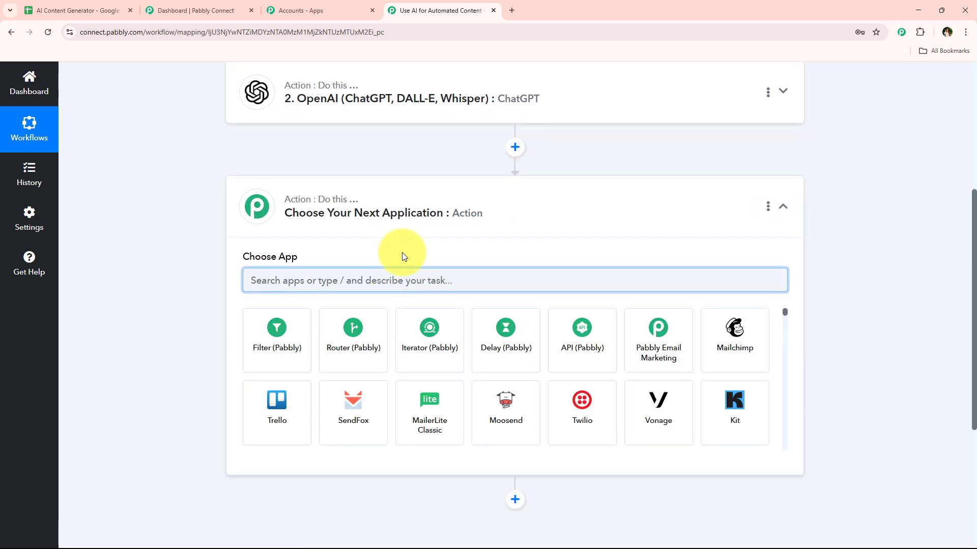
{"action": "type", "text": "She"}
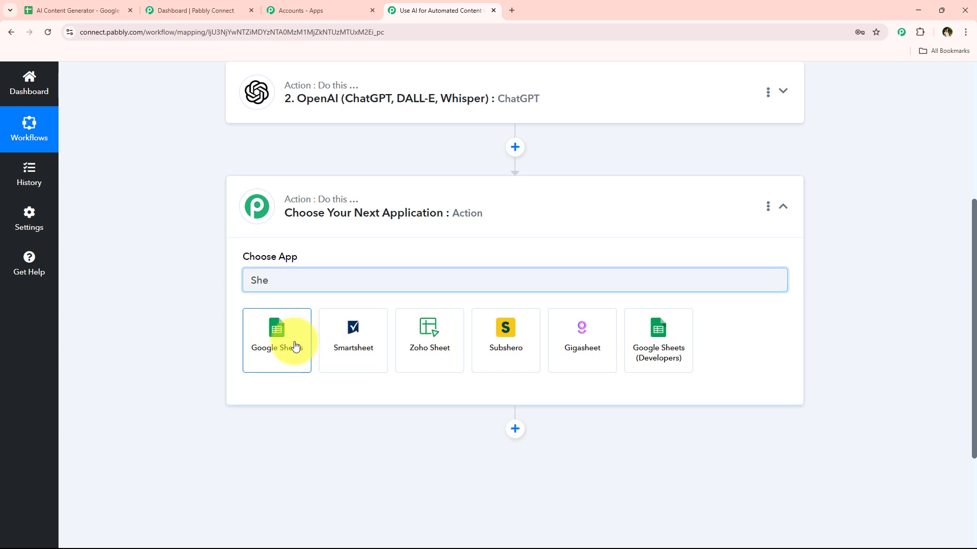
{"action": "left_click", "coordinate": [288, 343]}
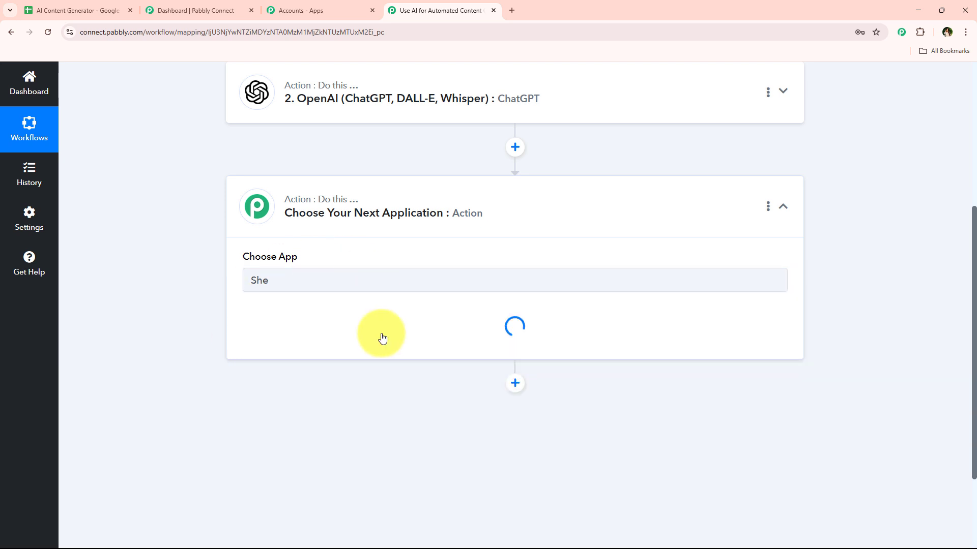
{"action": "left_click", "coordinate": [310, 340]}
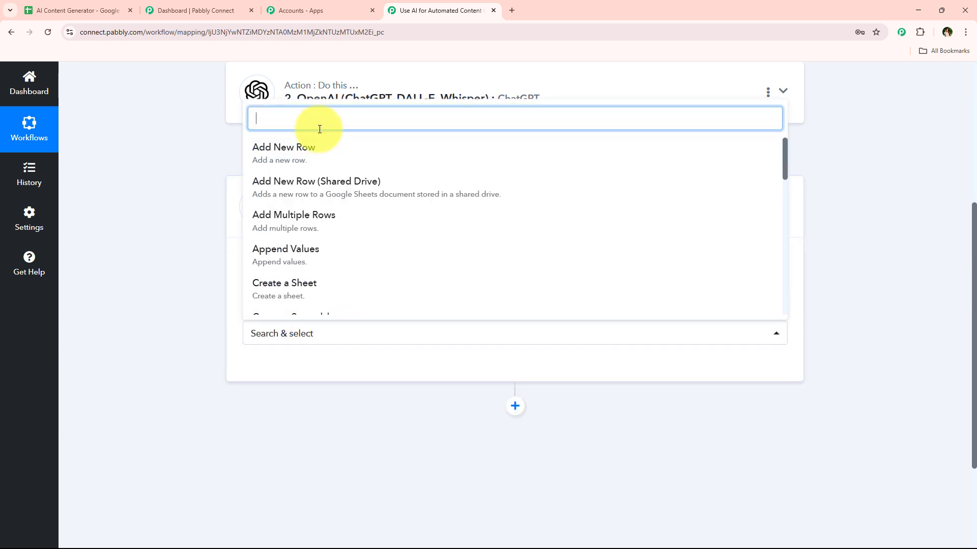
{"action": "type", "text": "up"}
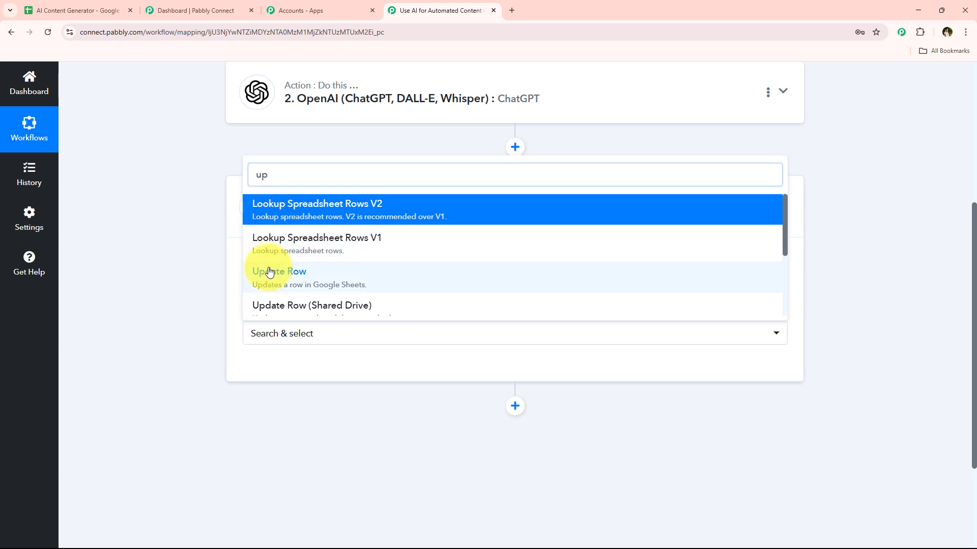
{"action": "left_click", "coordinate": [259, 271]}
Review the connection options for the Update Row action, choose to add a new connection and start the Google sign-in.
{"action": "left_click", "coordinate": [266, 367]}
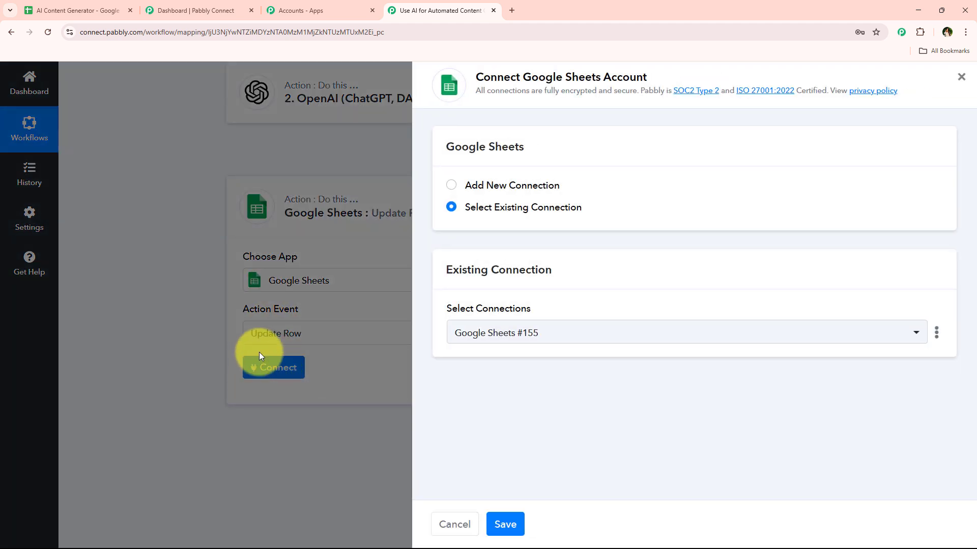
{"action": "left_click", "coordinate": [516, 185]}
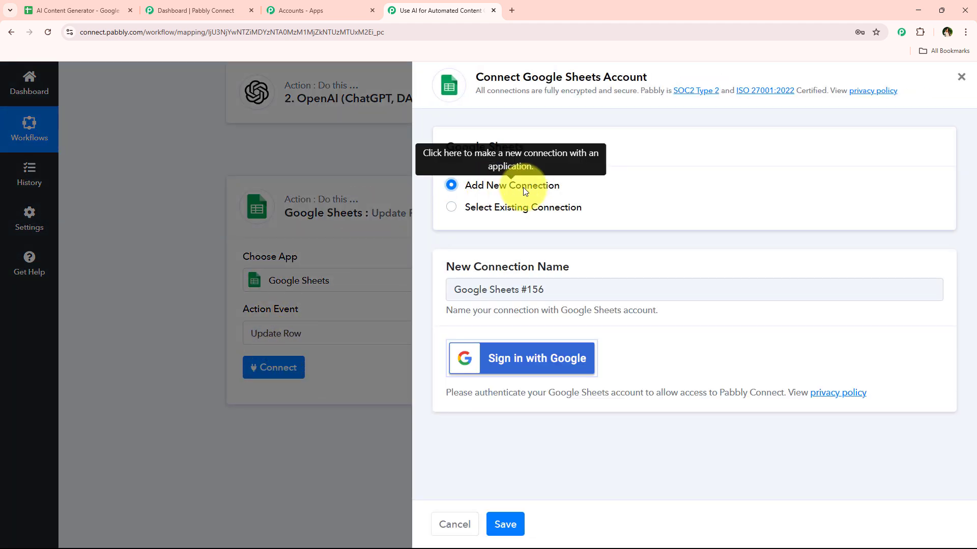
{"action": "left_click", "coordinate": [470, 210]}
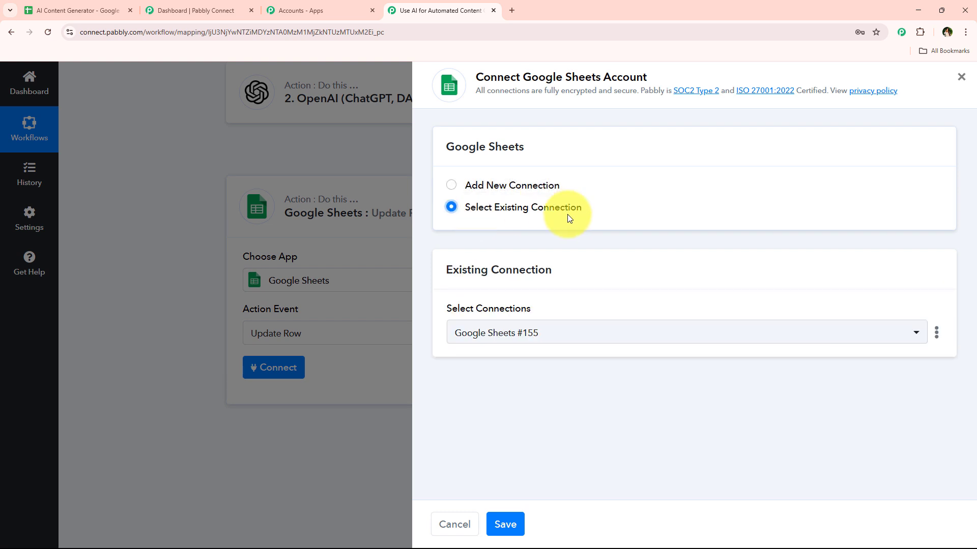
{"action": "left_click_drag", "start_coordinate": [522, 76], "coordinate": [655, 80]}
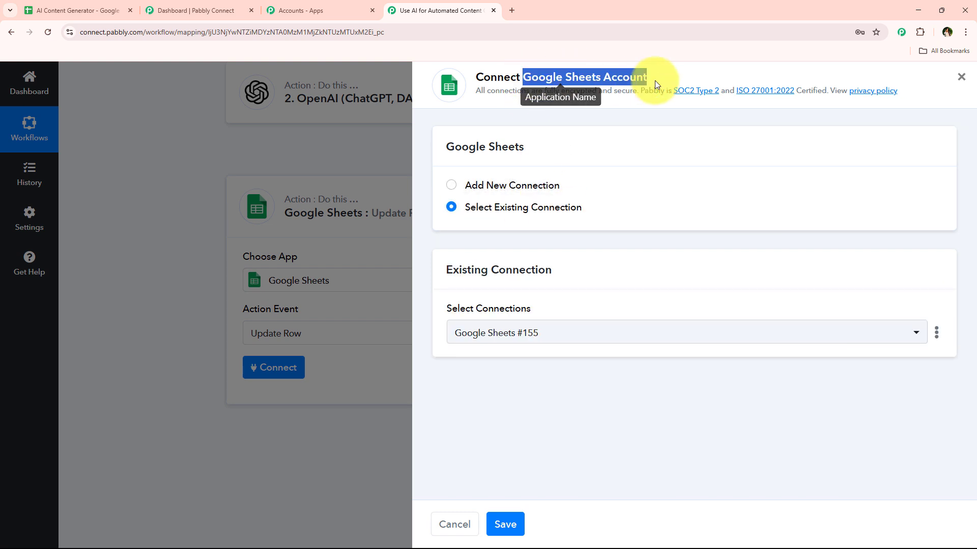
{"action": "left_click", "coordinate": [617, 115]}
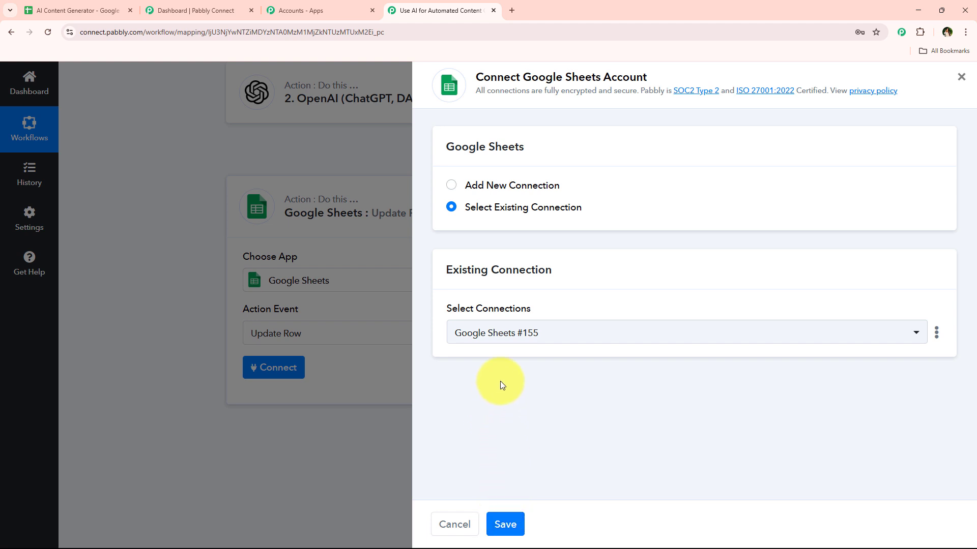
{"action": "left_click", "coordinate": [520, 183]}
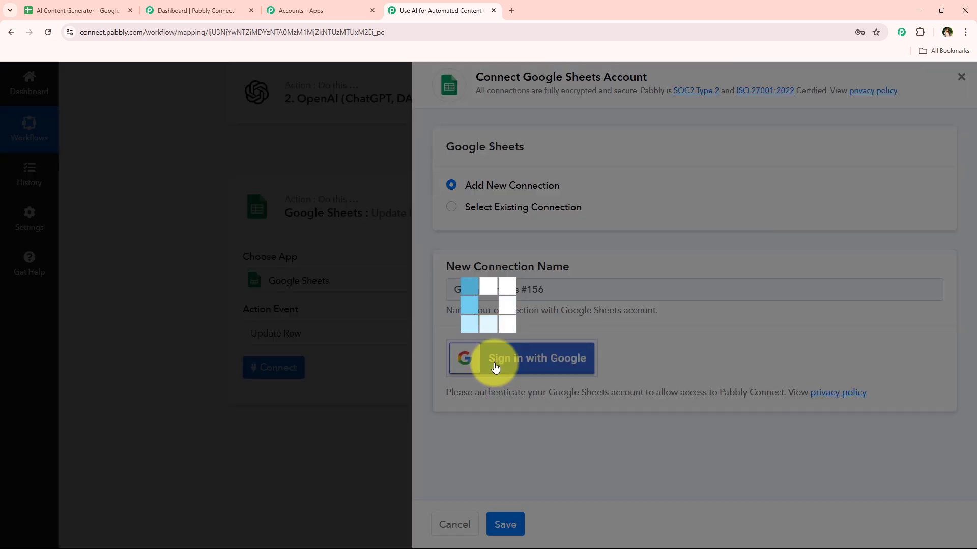
{"action": "left_click", "coordinate": [511, 358]}
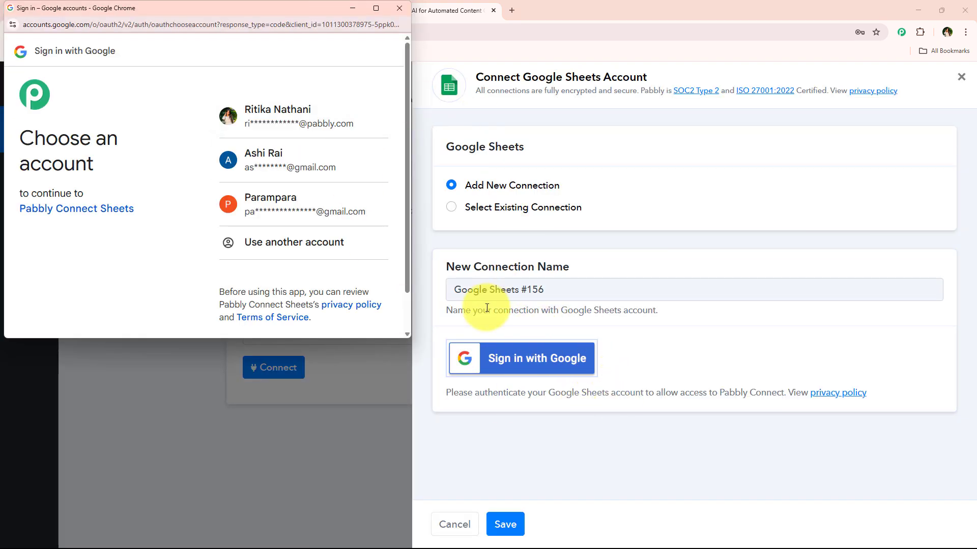
Choose the Google account, review the requested permissions and allow Pabbly Connect Sheets access to finish the Google Sheets connection.
{"action": "left_click", "coordinate": [266, 127]}
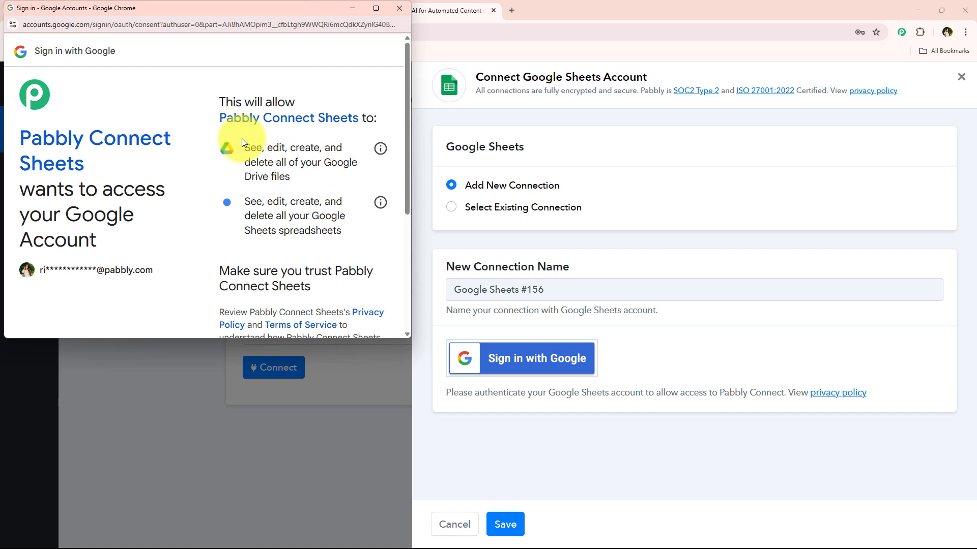
{"action": "left_click_drag", "start_coordinate": [244, 147], "coordinate": [316, 183]}
{"action": "left_click_drag", "start_coordinate": [243, 203], "coordinate": [332, 242]}
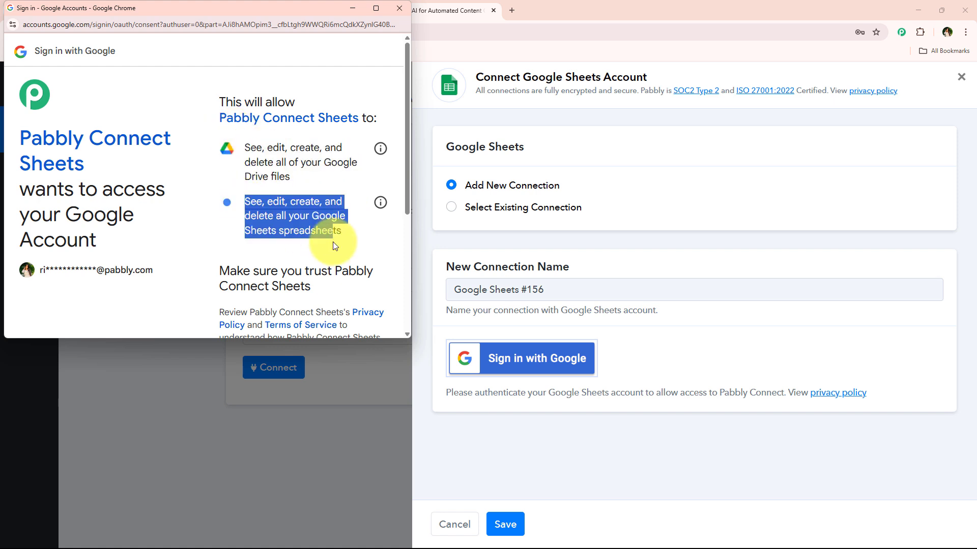
{"action": "scroll", "coordinate": [334, 240], "scroll_direction": "down", "scroll_amount": 3}
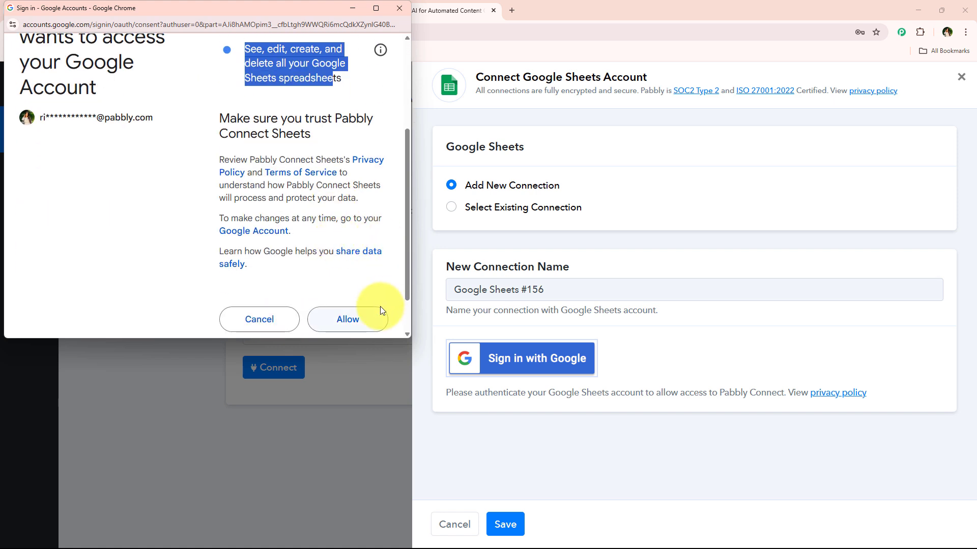
{"action": "left_click", "coordinate": [381, 308]}
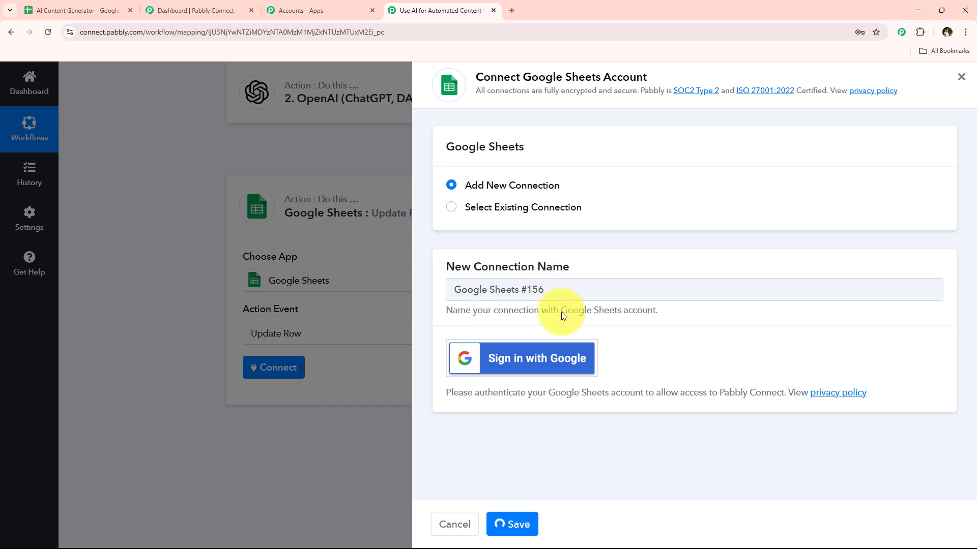
{"action": "scroll", "coordinate": [258, 313], "scroll_direction": "down", "scroll_amount": 3}
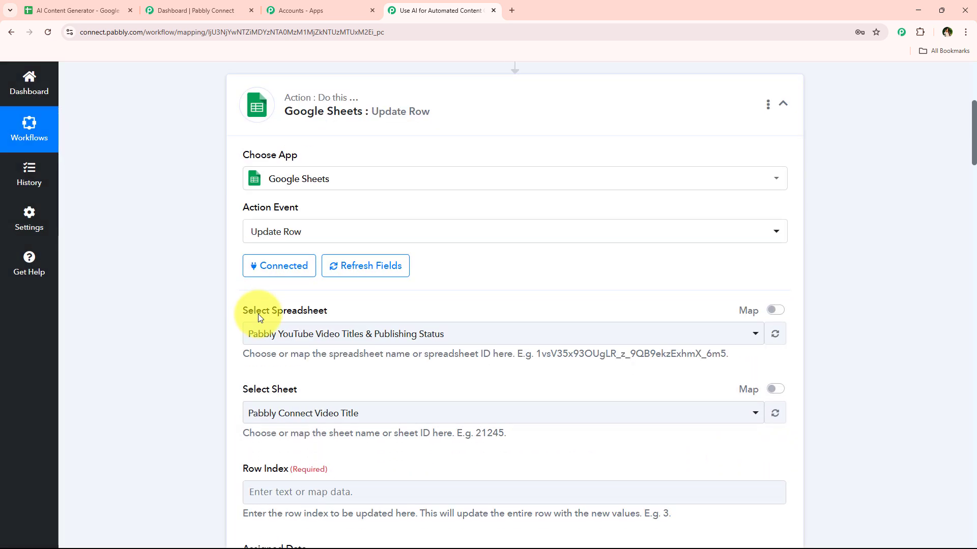
Select AI Content Generator as the spreadsheet for the Update Row action.
{"action": "scroll", "coordinate": [188, 291], "scroll_direction": "down", "scroll_amount": 1}
{"action": "scroll", "coordinate": [198, 289], "scroll_direction": "down", "scroll_amount": 1}
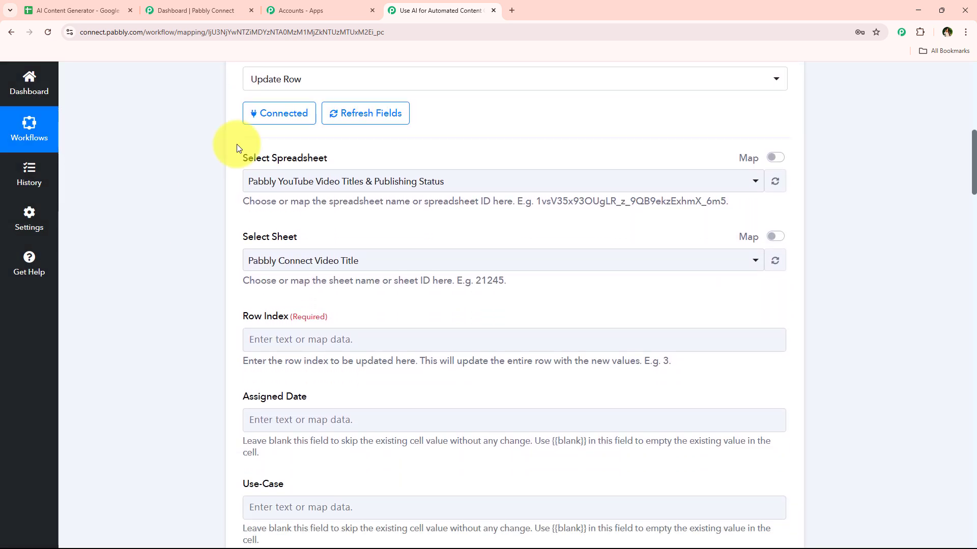
{"action": "left_click", "coordinate": [461, 189]}
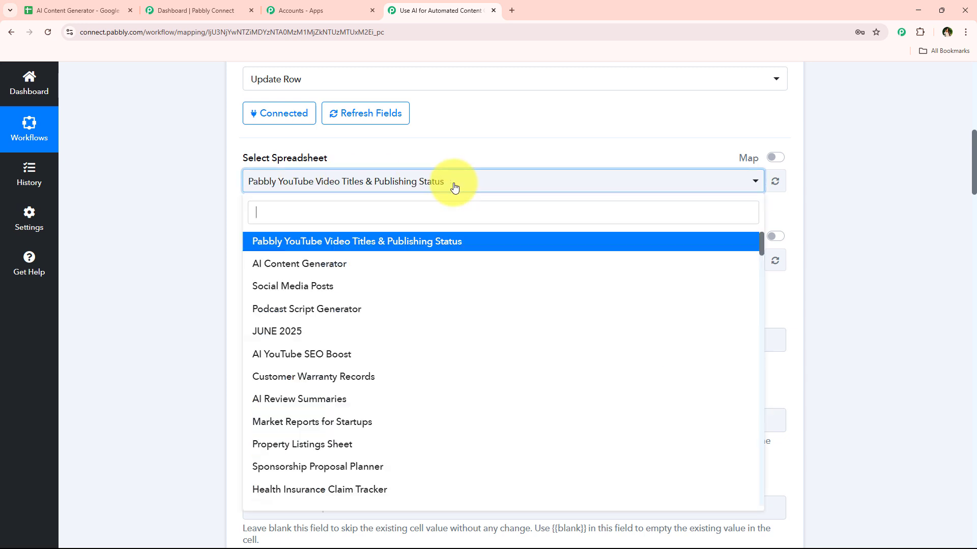
{"action": "left_click", "coordinate": [276, 265]}
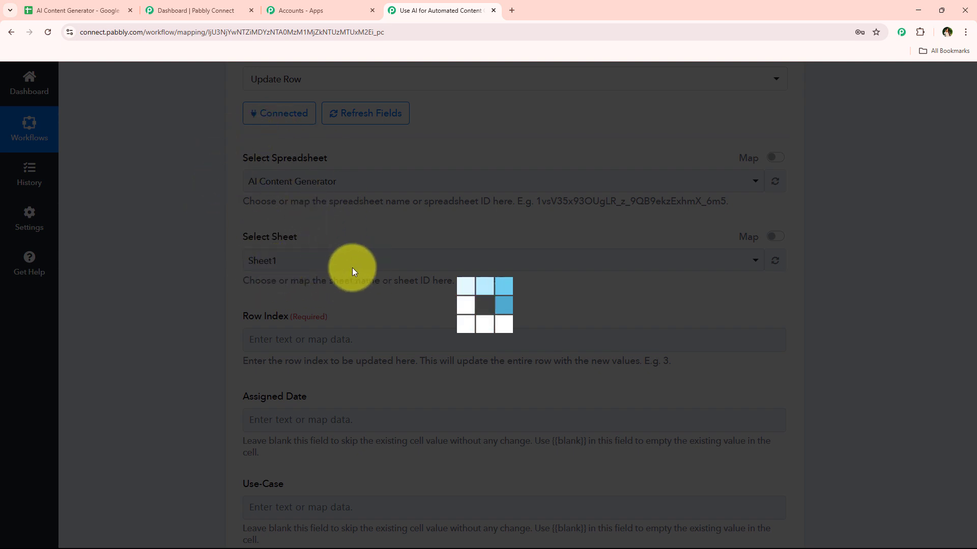
Map the Row Index field to the RowIndex value from the Google Sheets trigger.
{"action": "scroll", "coordinate": [351, 268], "scroll_direction": "down", "scroll_amount": 4}
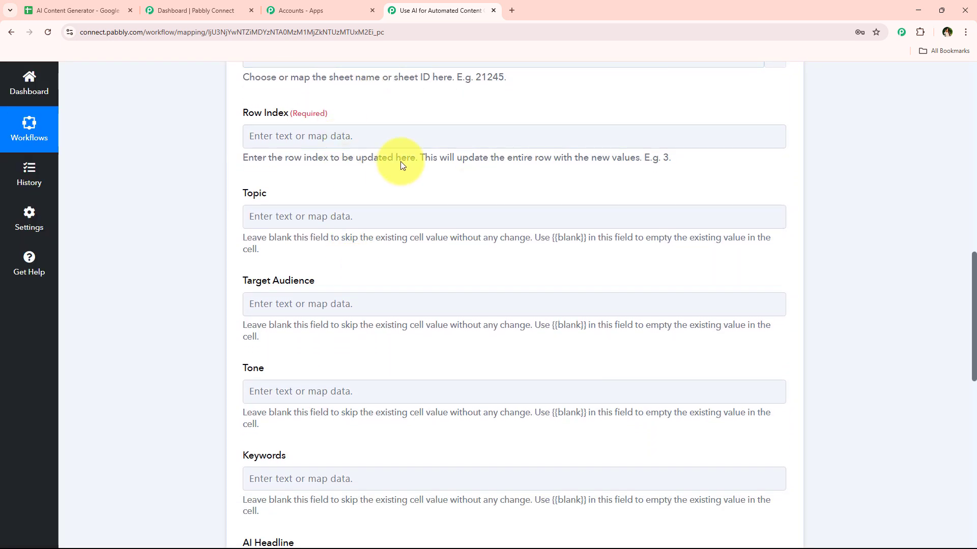
{"action": "left_click", "coordinate": [359, 137]}
{"action": "type", "text": "R"}
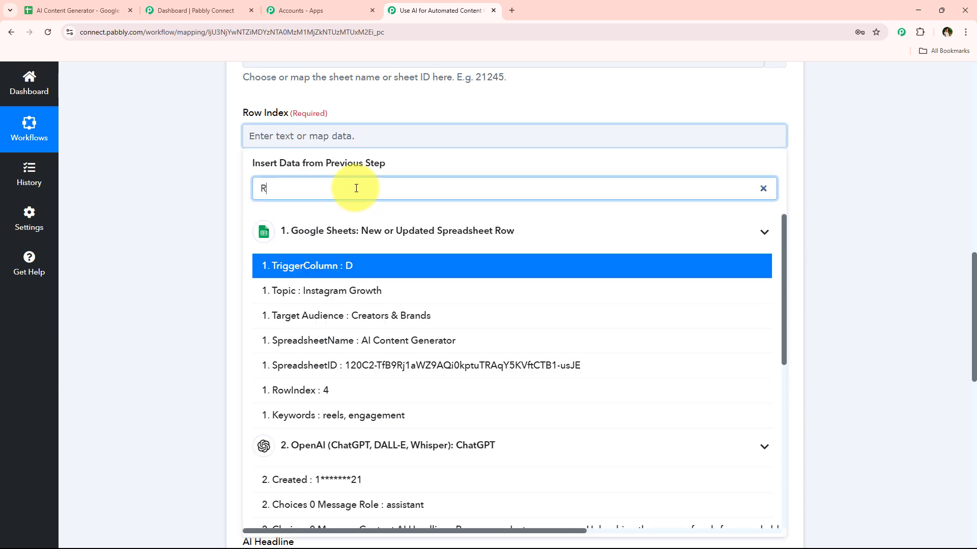
{"action": "type", "text": "ow"}
{"action": "left_click", "coordinate": [257, 288]}
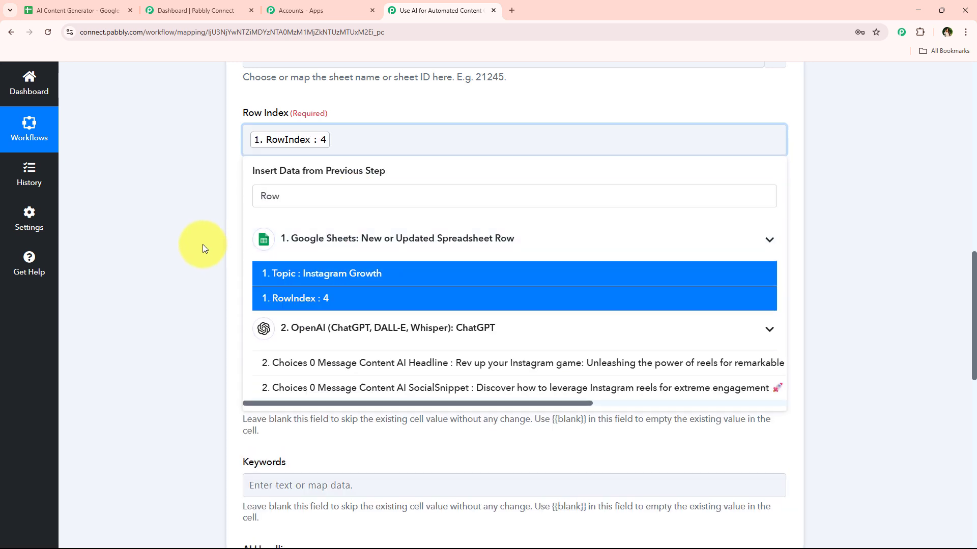
{"action": "left_click", "coordinate": [203, 246]}
Map the AI Headline field to the ChatGPT response's Choices 0 Message Content AI Headline value.
{"action": "scroll", "coordinate": [242, 211], "scroll_direction": "down", "scroll_amount": 6}
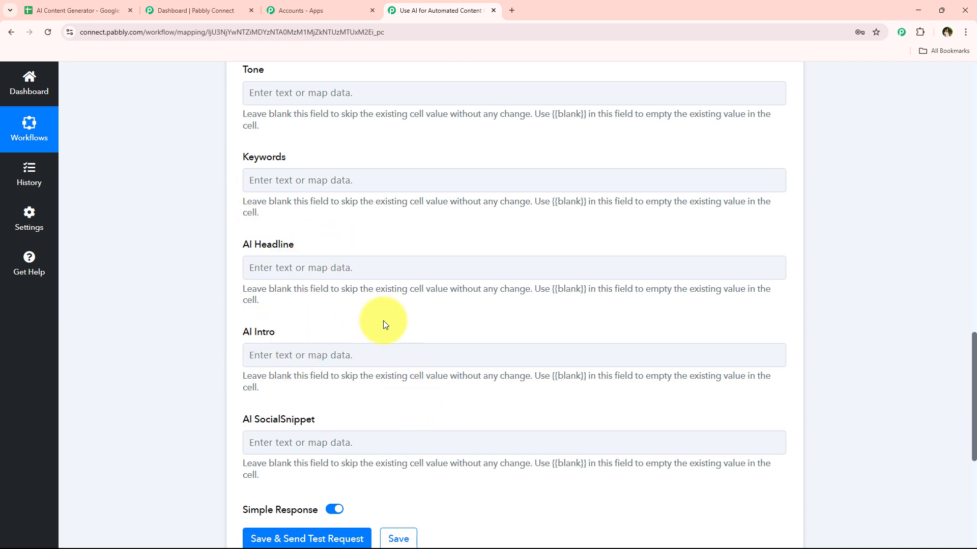
{"action": "scroll", "coordinate": [283, 148], "scroll_direction": "up", "scroll_amount": 2}
{"action": "scroll", "coordinate": [312, 211], "scroll_direction": "down", "scroll_amount": 8}
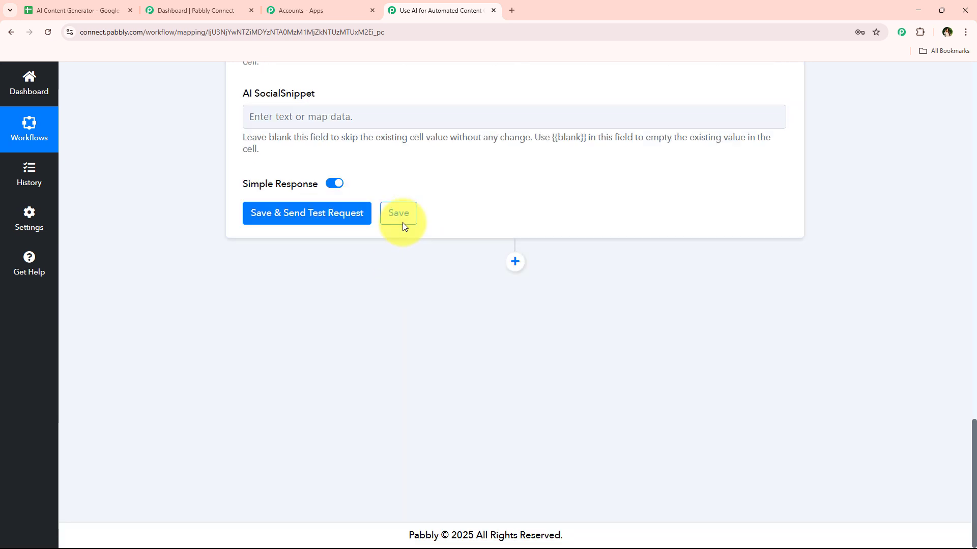
{"action": "scroll", "coordinate": [307, 370], "scroll_direction": "up", "scroll_amount": 3}
{"action": "scroll", "coordinate": [323, 196], "scroll_direction": "up", "scroll_amount": 2}
{"action": "left_click", "coordinate": [344, 192]}
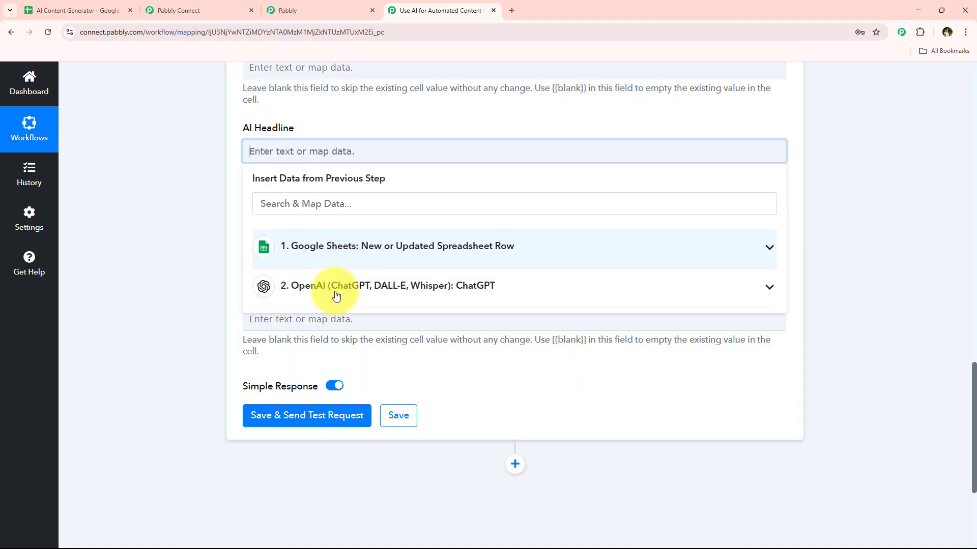
{"action": "left_click", "coordinate": [336, 295]}
{"action": "scroll", "coordinate": [468, 414], "scroll_direction": "down", "scroll_amount": 1}
{"action": "left_click", "coordinate": [405, 428]}
{"action": "left_click", "coordinate": [196, 242]}
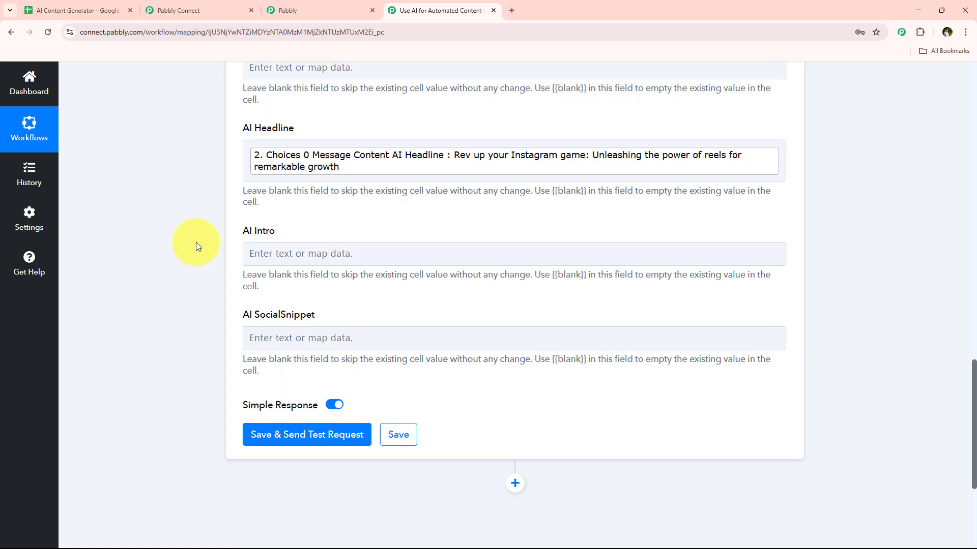
Map the AI Intro field to the ChatGPT response's Choices 0 Message Content AI Intro value.
{"action": "scroll", "coordinate": [196, 242], "scroll_direction": "down", "scroll_amount": 2}
{"action": "left_click", "coordinate": [358, 153]}
{"action": "left_click", "coordinate": [397, 283]}
{"action": "scroll", "coordinate": [407, 407], "scroll_direction": "down", "scroll_amount": 2}
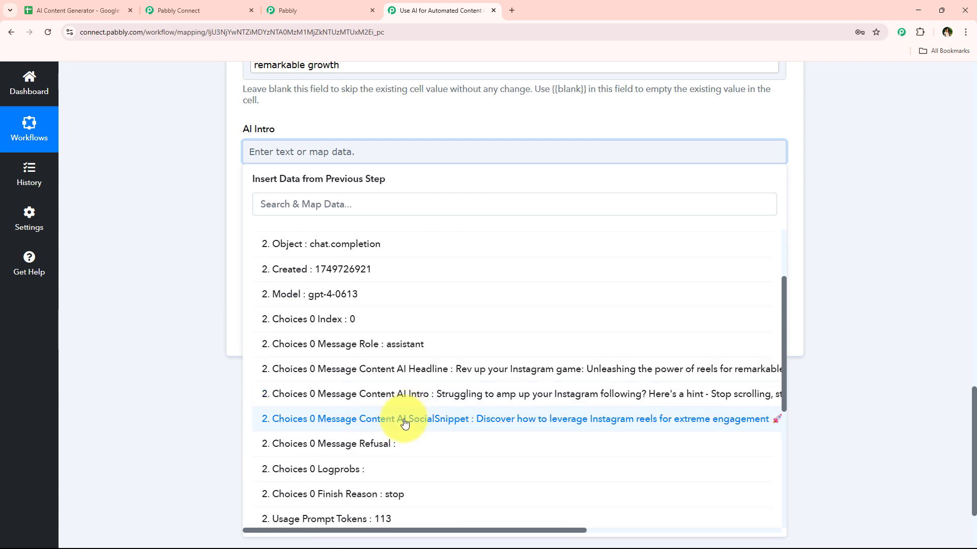
{"action": "left_click", "coordinate": [409, 396]}
Map the AI SocialSnippet field to the ChatGPT response's Choices 0 Message Content AI SocialSnippet value.
{"action": "left_click", "coordinate": [259, 257]}
{"action": "scroll", "coordinate": [386, 285], "scroll_direction": "down", "scroll_amount": 1}
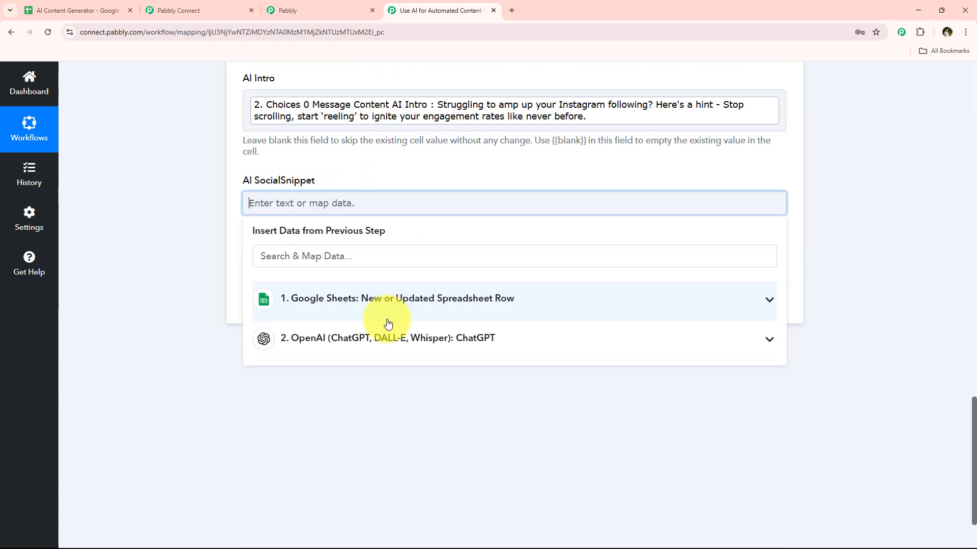
{"action": "left_click", "coordinate": [388, 336]}
{"action": "scroll", "coordinate": [404, 441], "scroll_direction": "down", "scroll_amount": 2}
{"action": "left_click", "coordinate": [397, 471]}
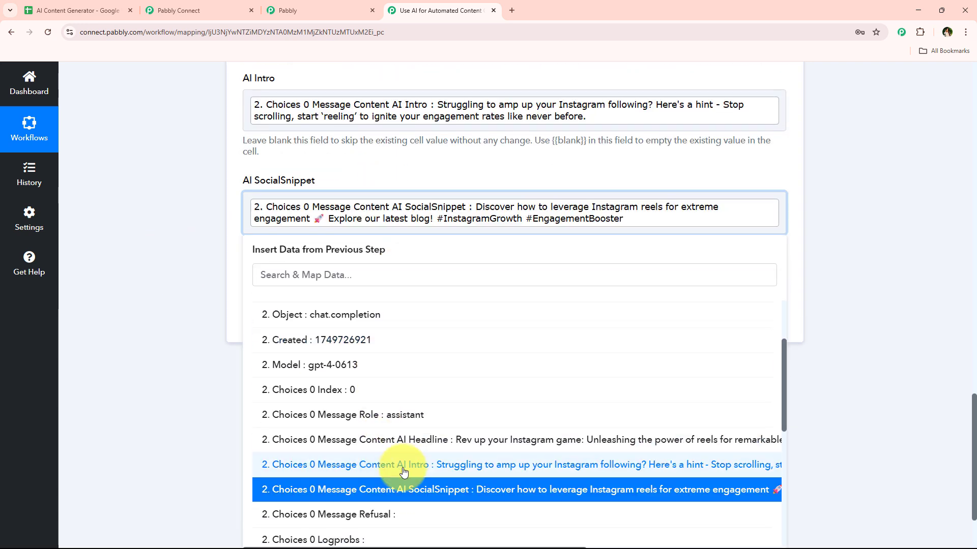
{"action": "left_click", "coordinate": [212, 310]}
Save the Update Row action with a test request and review the received response and the configured workflow steps.
{"action": "scroll", "coordinate": [275, 275], "scroll_direction": "up", "scroll_amount": 2}
{"action": "scroll", "coordinate": [316, 305], "scroll_direction": "down", "scroll_amount": 2}
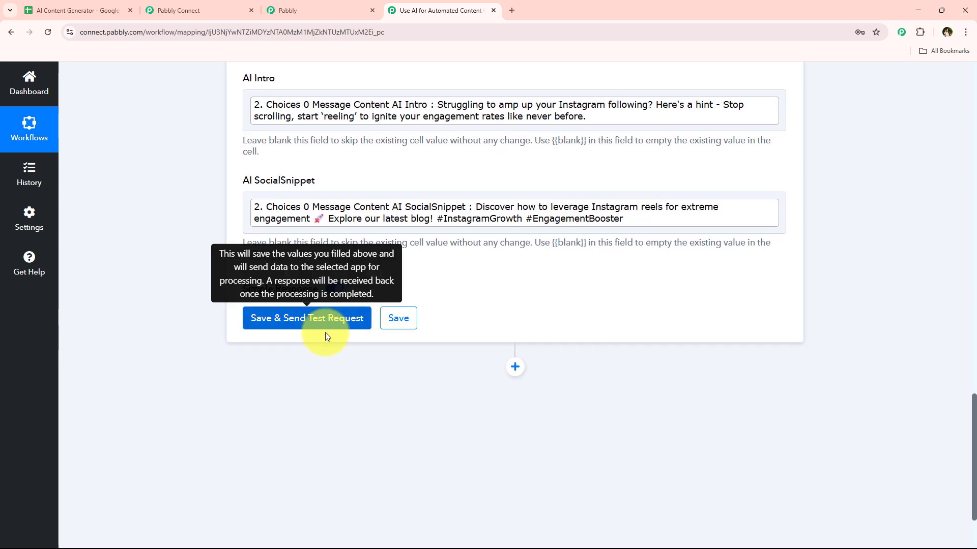
{"action": "left_click", "coordinate": [327, 336]}
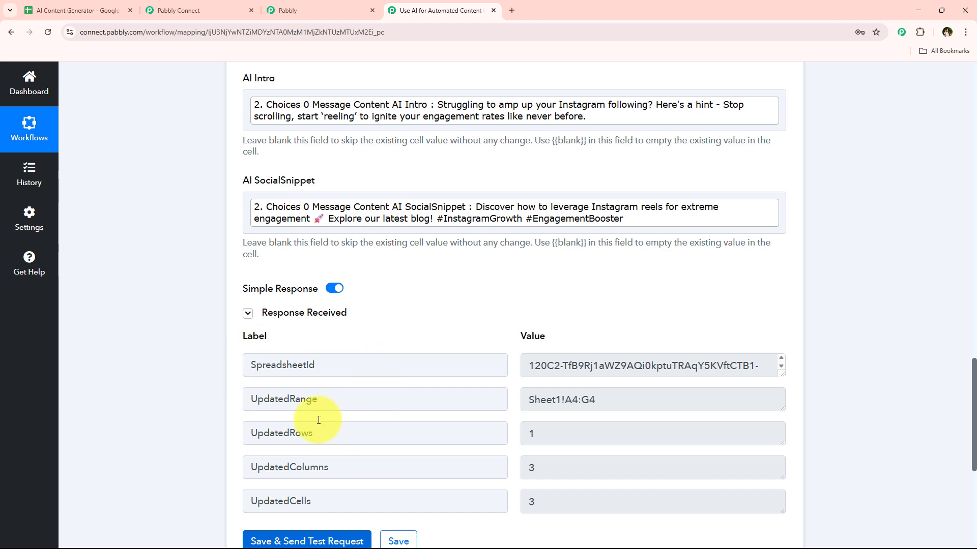
{"action": "scroll", "coordinate": [223, 423], "scroll_direction": "up", "scroll_amount": 1}
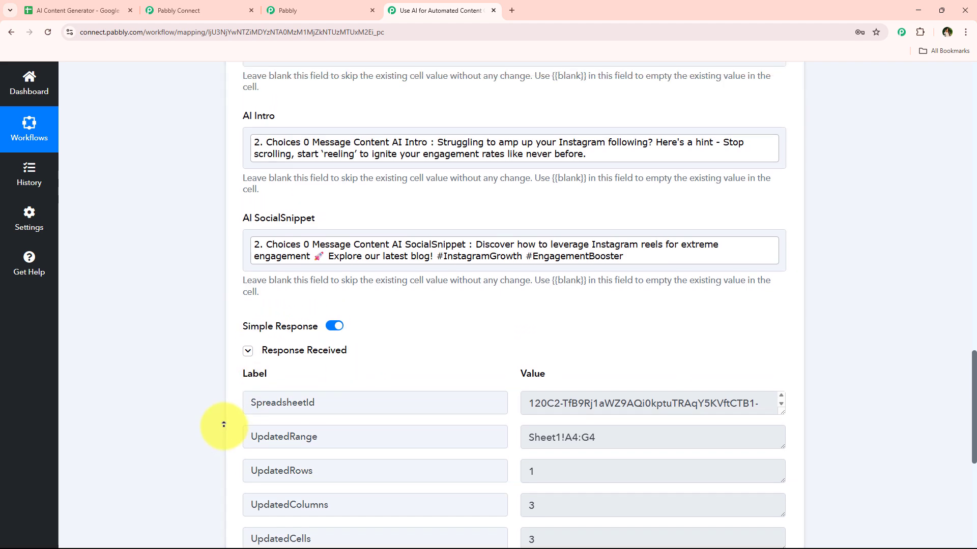
{"action": "scroll", "coordinate": [223, 424], "scroll_direction": "up", "scroll_amount": 10}
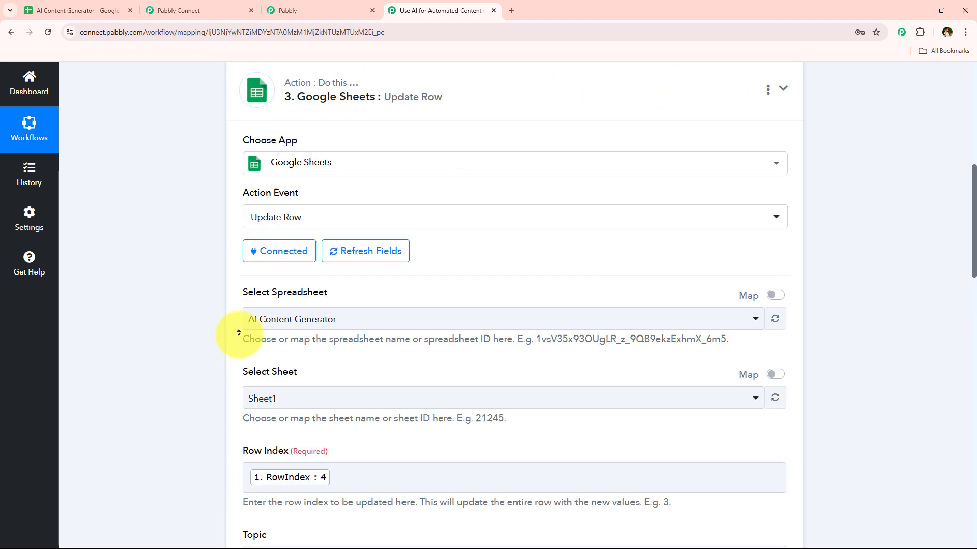
{"action": "scroll", "coordinate": [239, 333], "scroll_direction": "up", "scroll_amount": 8}
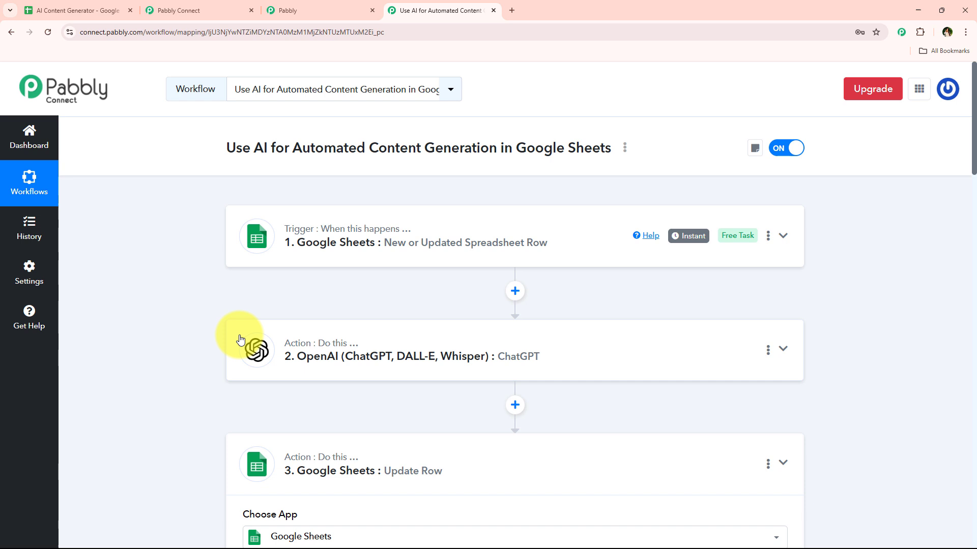
Switch to the AI Content Generator spreadsheet, fit row 4's height to its content, check its AI columns and return to the Pabbly workflow.
{"action": "left_click", "coordinate": [101, 6]}
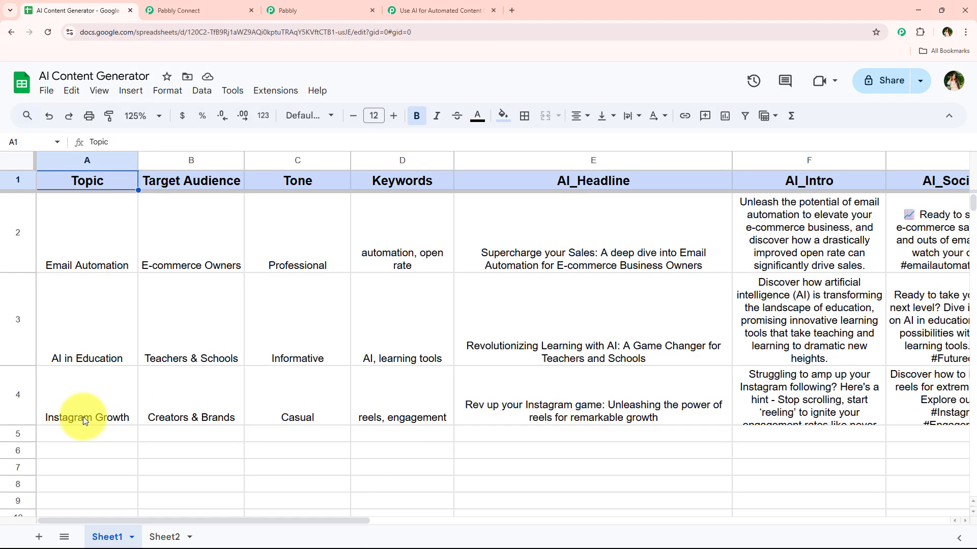
{"action": "double_click", "coordinate": [18, 425]}
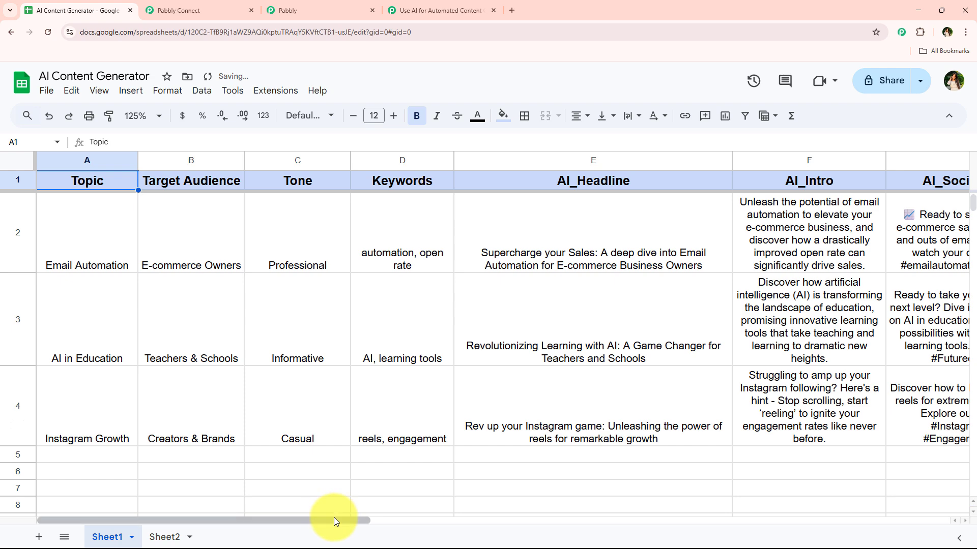
{"action": "left_click_drag", "start_coordinate": [334, 518], "coordinate": [478, 530]}
{"action": "left_click", "coordinate": [427, 10]}
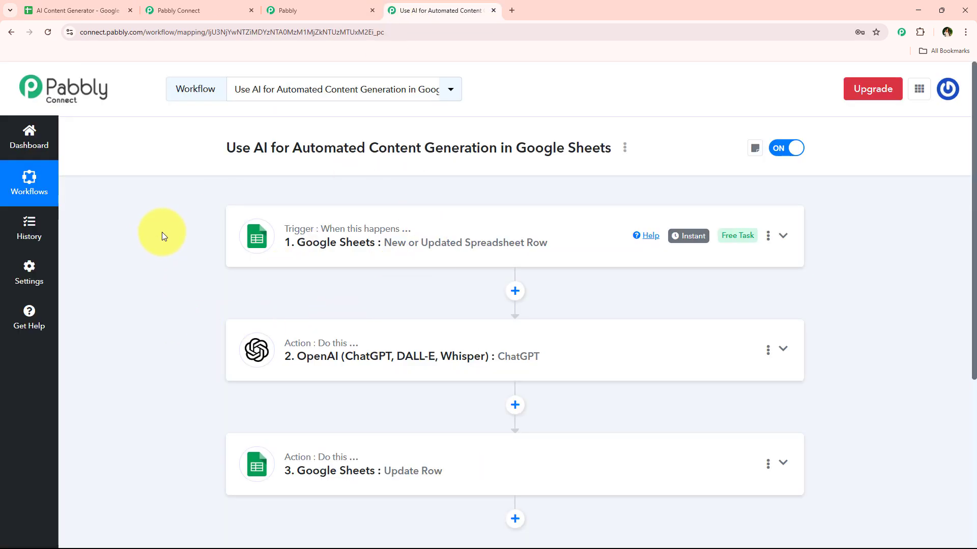
Compare the input cells A3:D3 in the spreadsheet with the generated AI_Headline, AI_Intro and AI_SocialSnippet columns, and switch back to the Pabbly workflow.
{"action": "key", "text": "ctrl+1"}
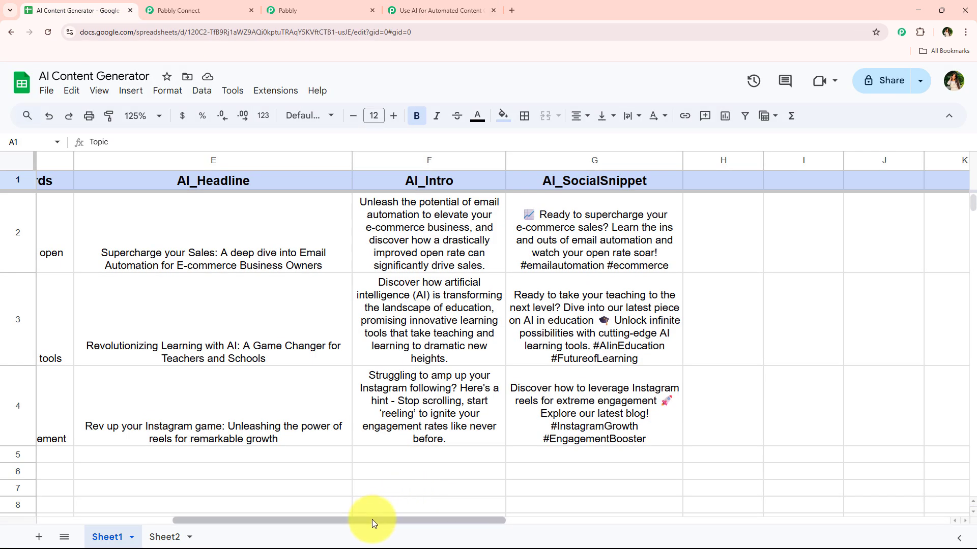
{"action": "left_click_drag", "start_coordinate": [371, 520], "coordinate": [237, 519]}
{"action": "left_click", "coordinate": [120, 356]}
{"action": "left_click", "coordinate": [402, 343], "text": "shift"}
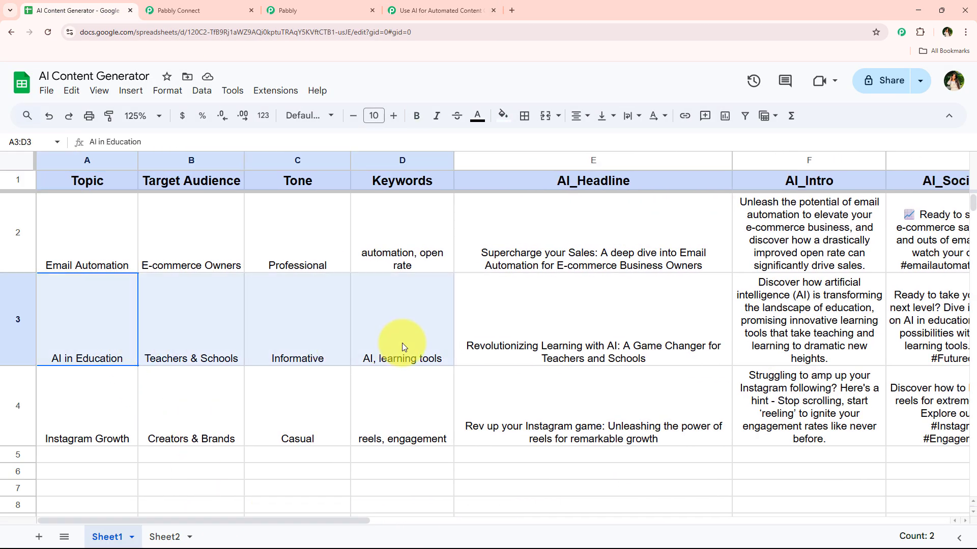
{"action": "left_click_drag", "start_coordinate": [364, 521], "coordinate": [509, 517]}
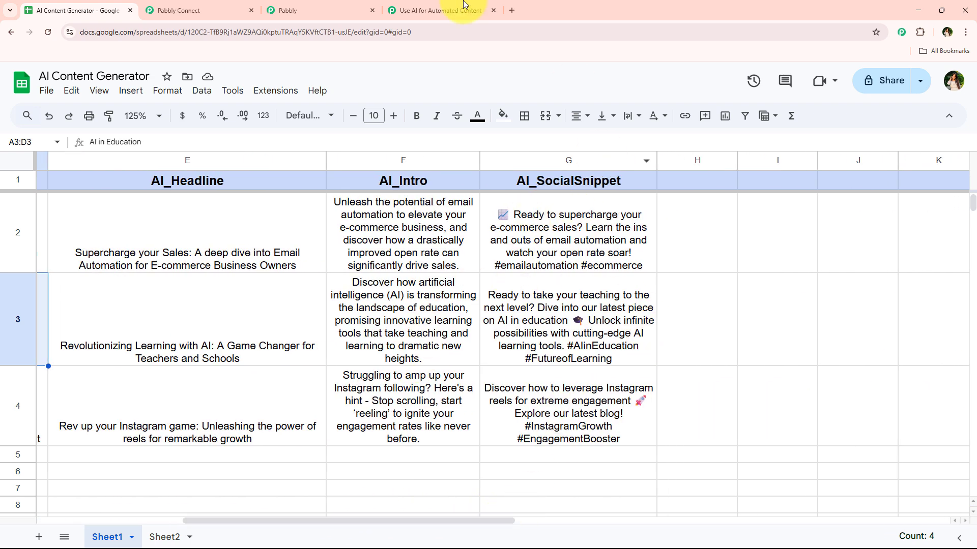
{"action": "left_click", "coordinate": [432, 10]}
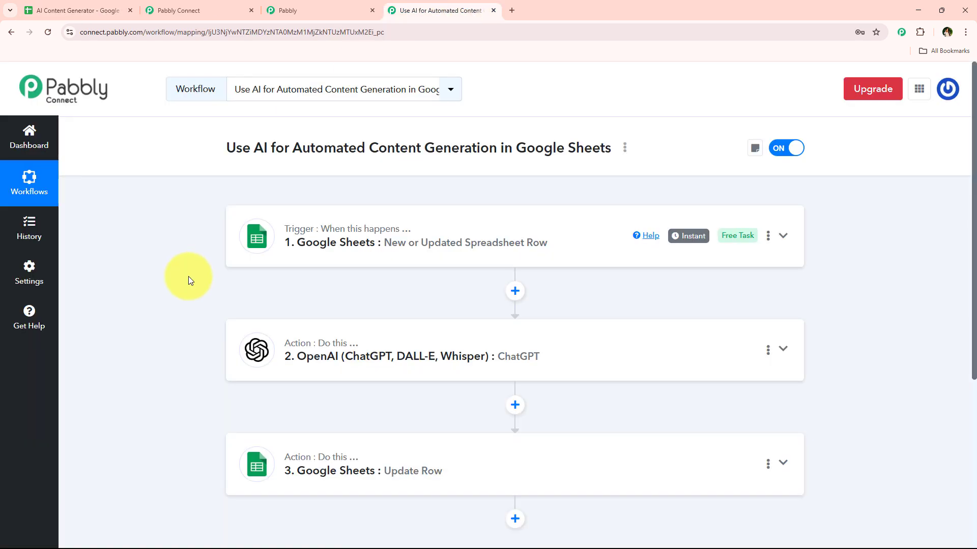